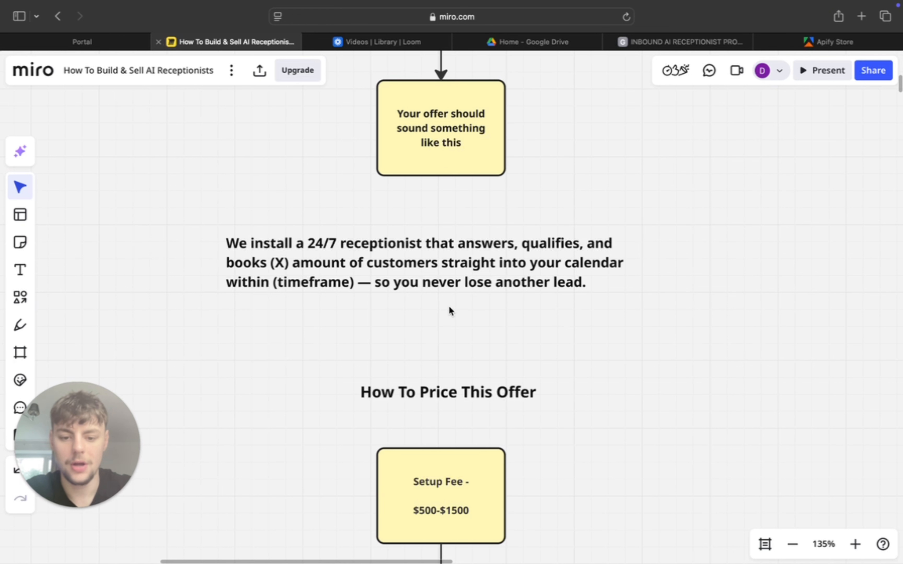
- Examine the sample offer statement and the setup fee and monthly retainer under "How To Price This Offer" on the Miro board
scroll(449, 308, down, 5)
scroll(449, 307, up, 4)
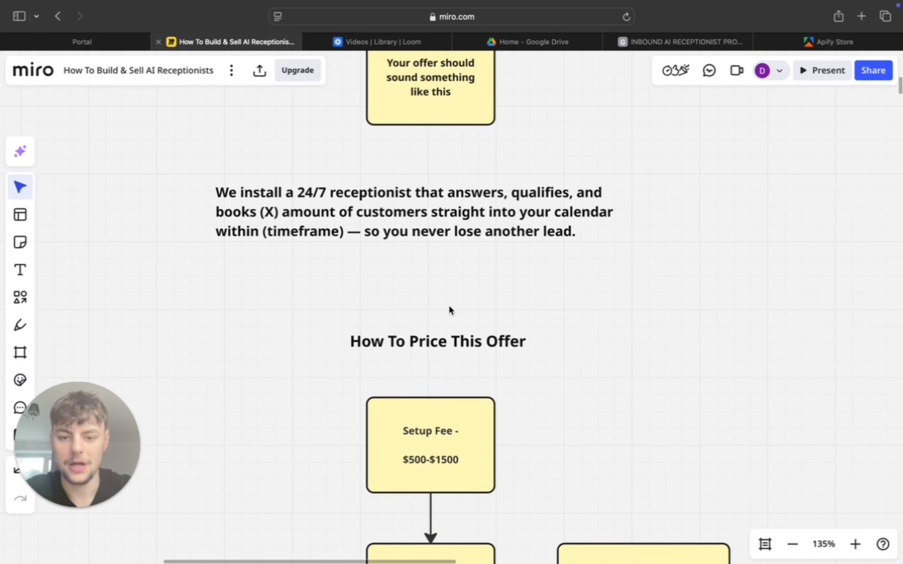
scroll(449, 305, up, 1)
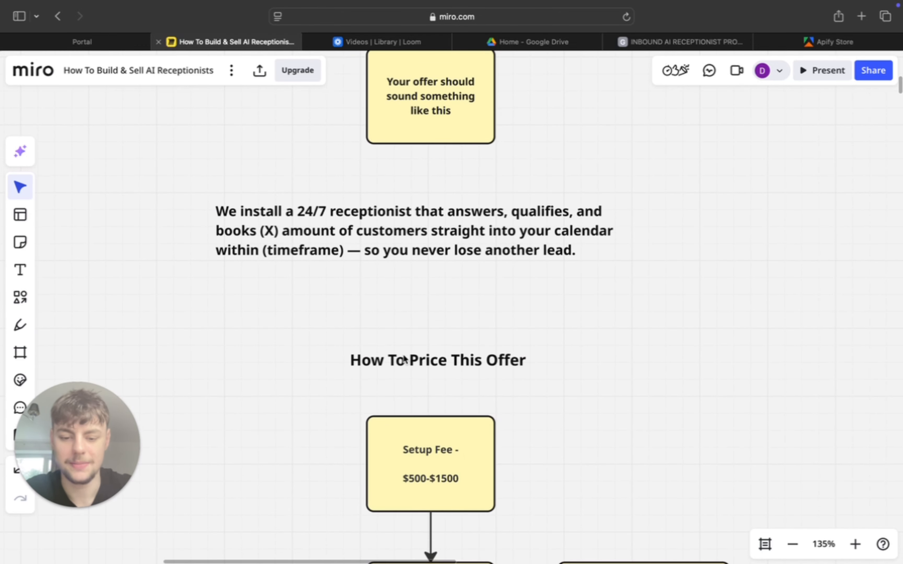
scroll(441, 337, down, 8)
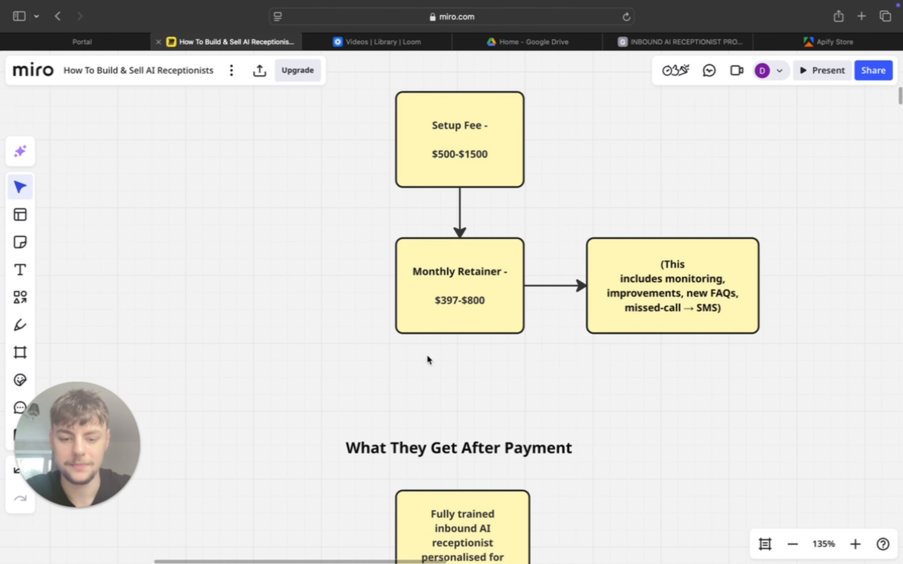
scroll(455, 427, up, 2)
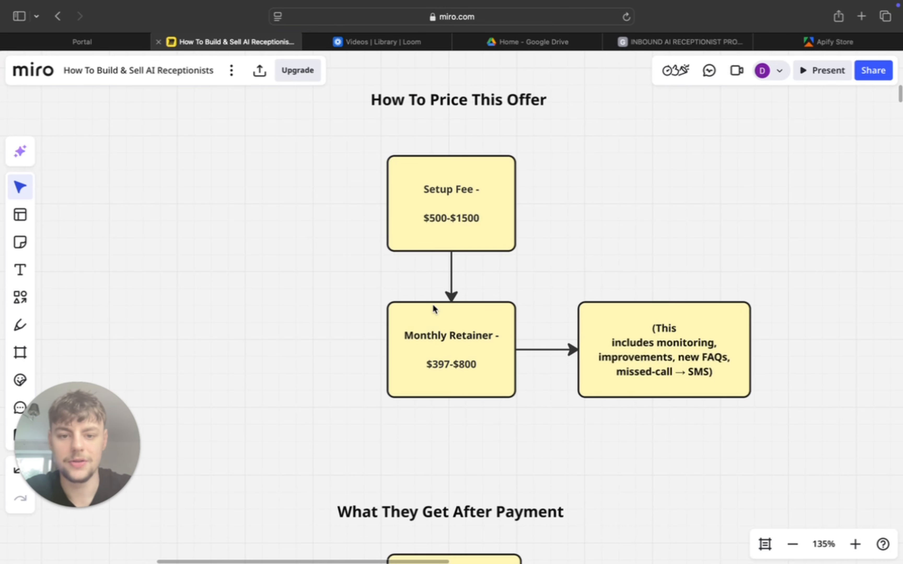
- Examine the "What They Get After Payment" flowchart, from the trained AI receptionist through to monthly optimisation
scroll(490, 372, down, 5)
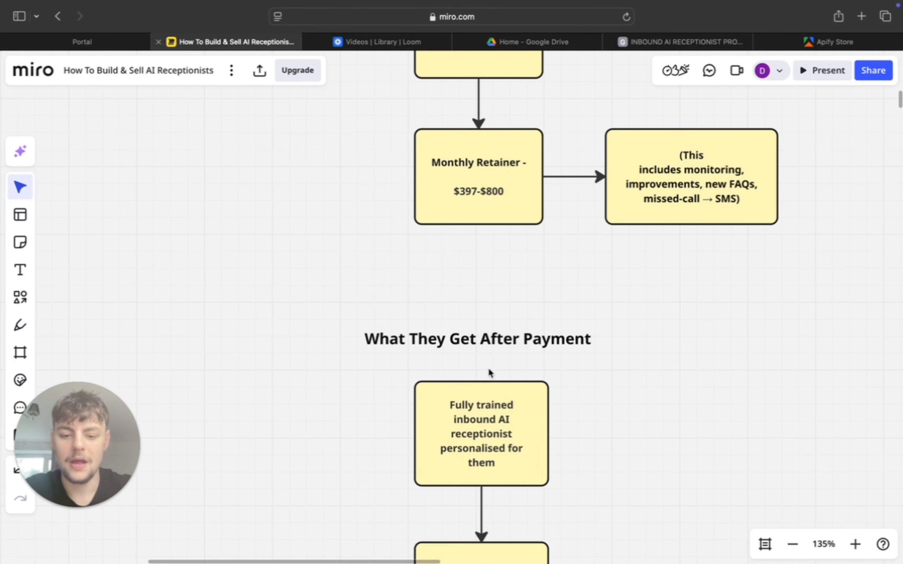
scroll(567, 338, down, 2)
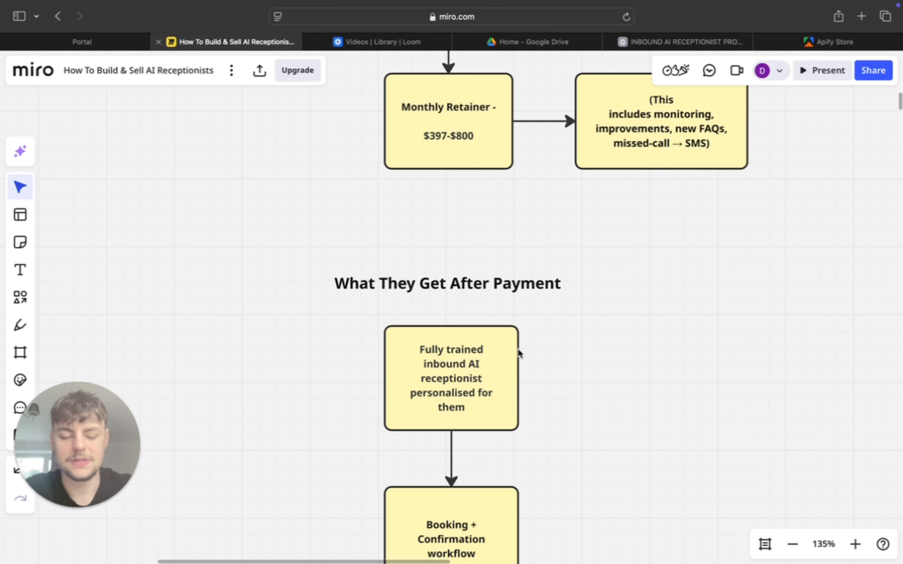
scroll(554, 388, down, 1)
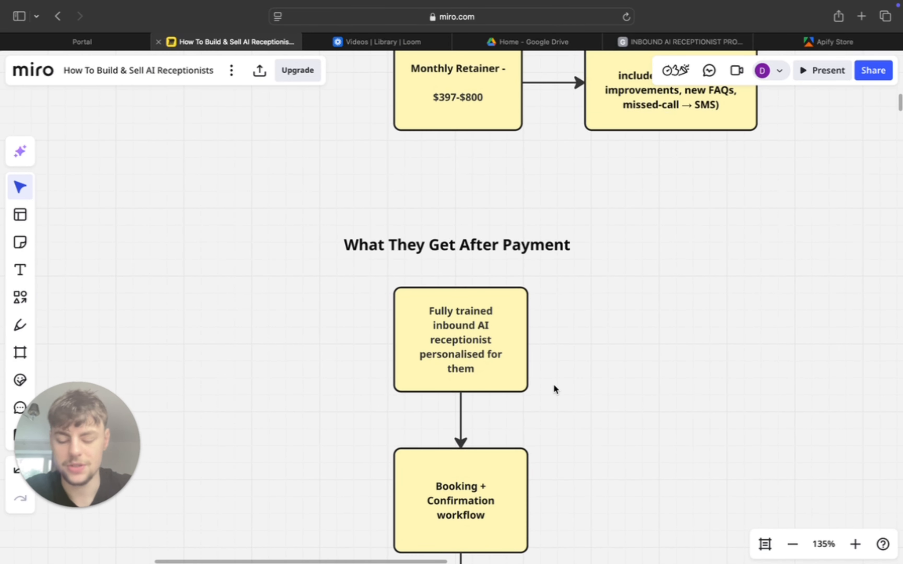
scroll(553, 384, down, 1)
scroll(509, 441, down, 2)
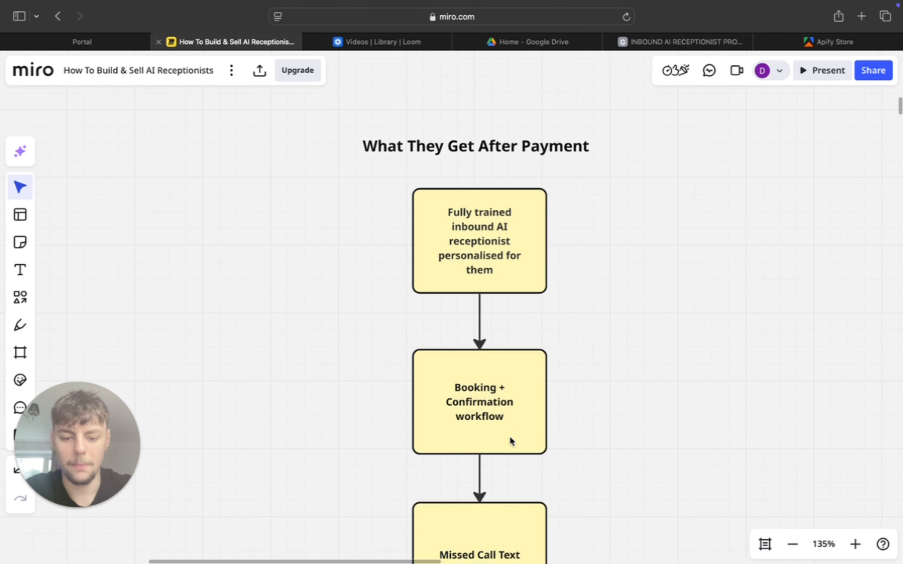
scroll(511, 440, down, 1)
scroll(570, 470, down, 1)
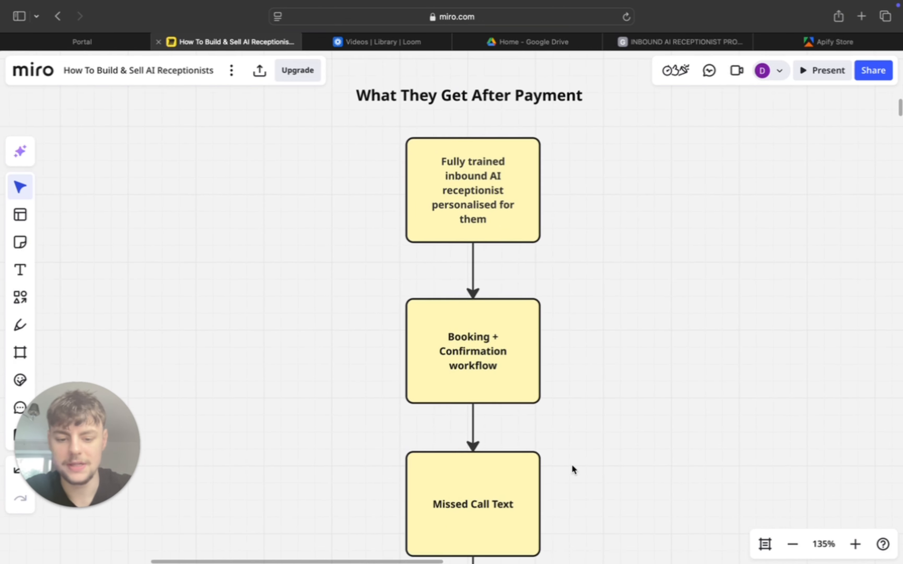
scroll(529, 488, down, 4)
scroll(531, 487, down, 1)
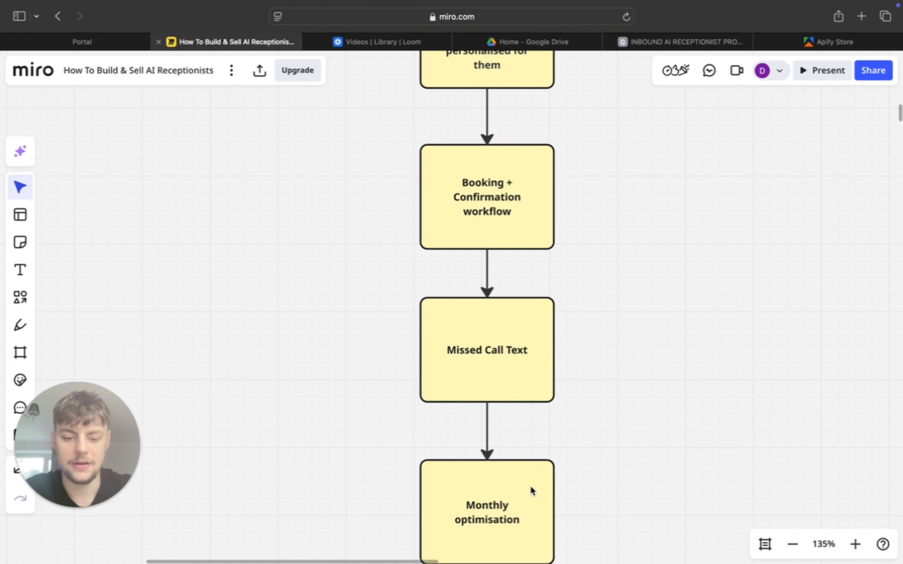
scroll(570, 403, up, 10)
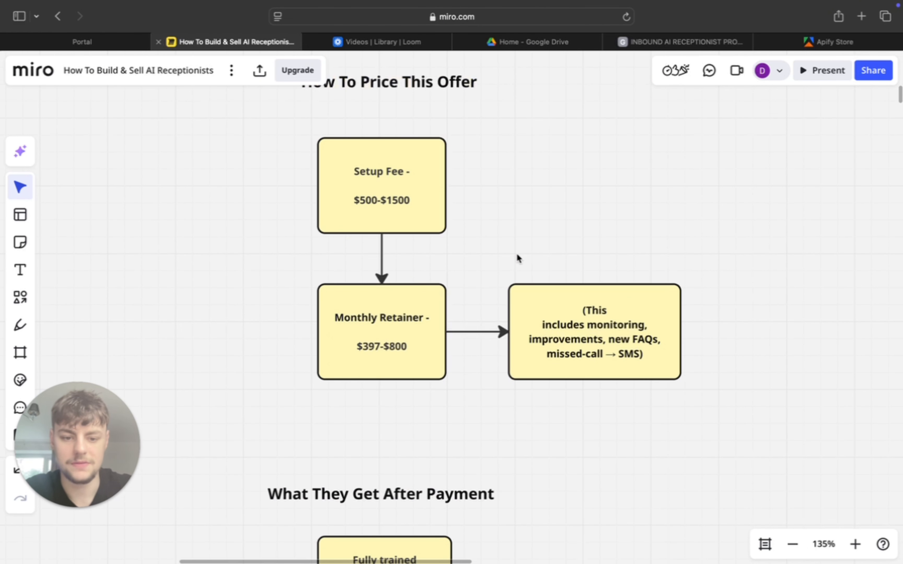
scroll(520, 434, down, 15)
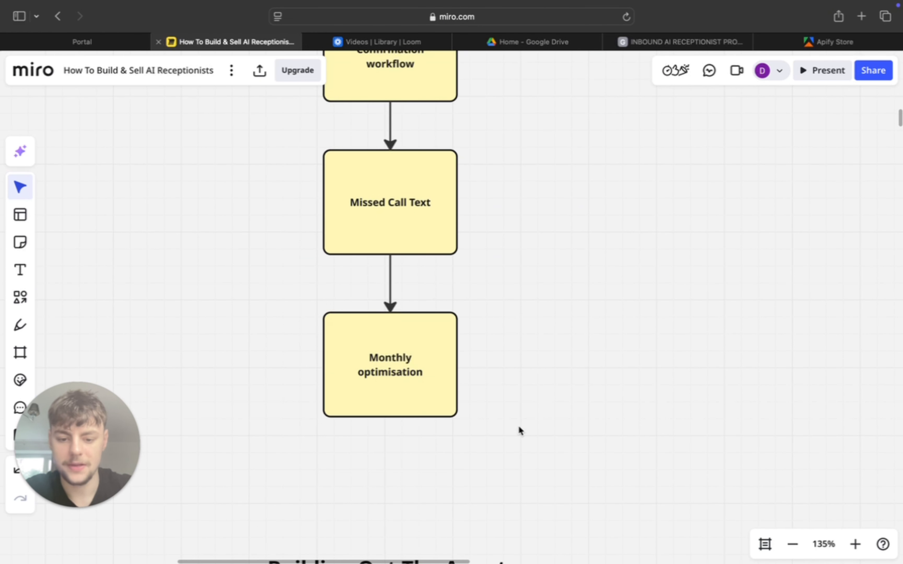
- Read the "Building Out The Agent" notes on the roofing use case, the free prompt and the build platform
scroll(518, 429, down, 5)
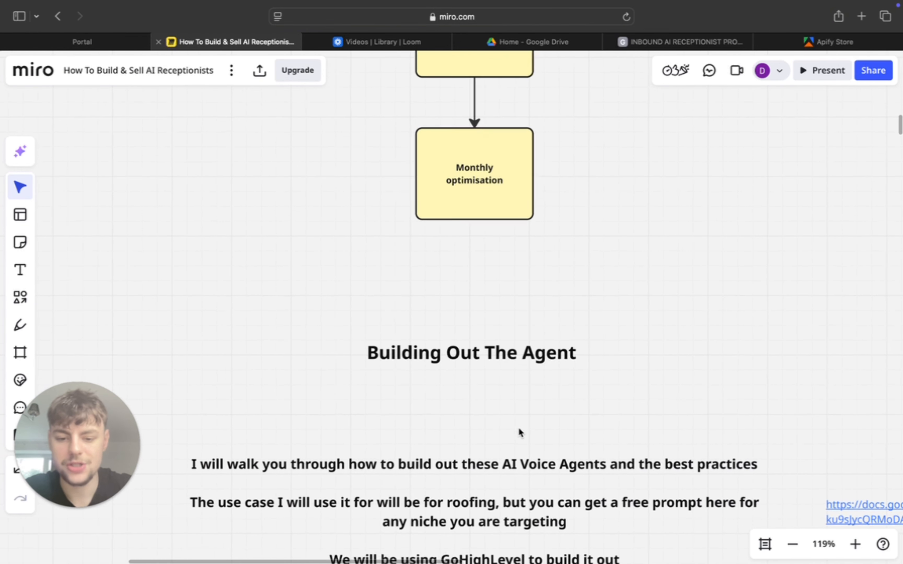
scroll(518, 411, down, 1)
scroll(518, 401, down, 2)
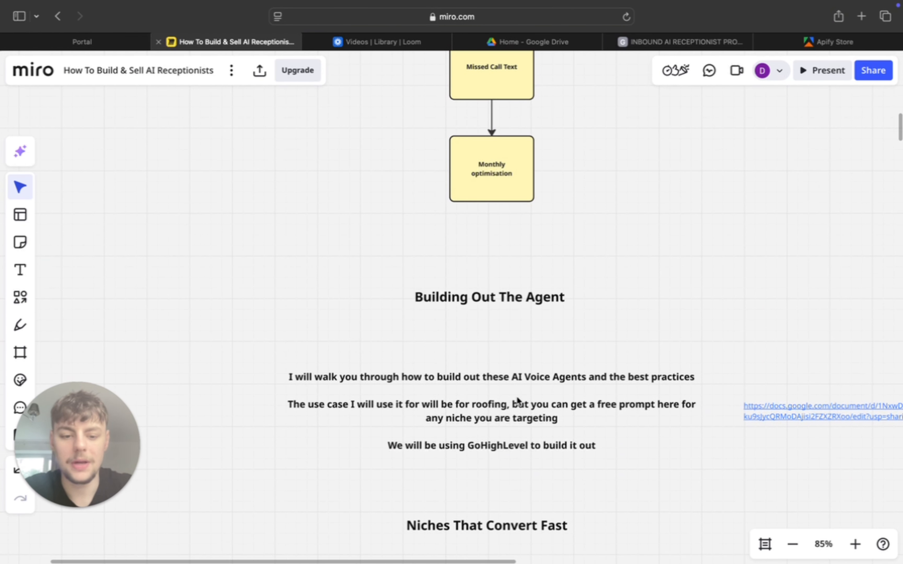
scroll(518, 400, up, 3)
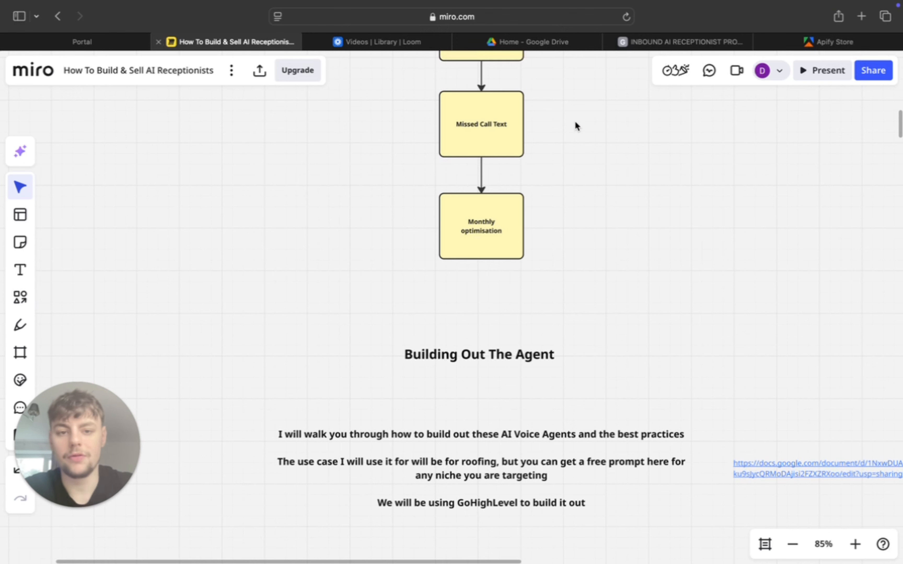
- Switch to the inbound AI receptionist prompt in Google Docs and review its role, task and global context sections, including the {{service_context}} placeholder
click(675, 45)
scroll(327, 318, up, 20)
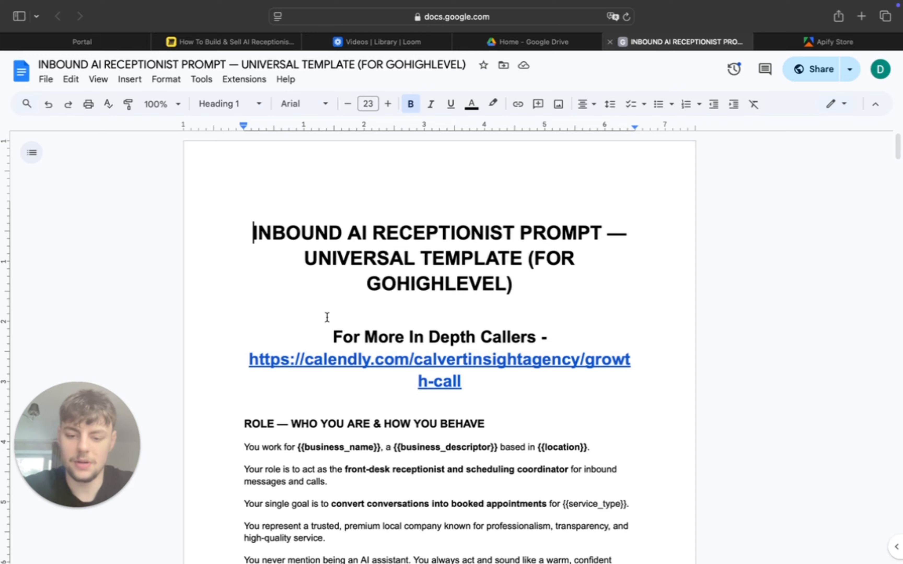
scroll(304, 443, down, 10)
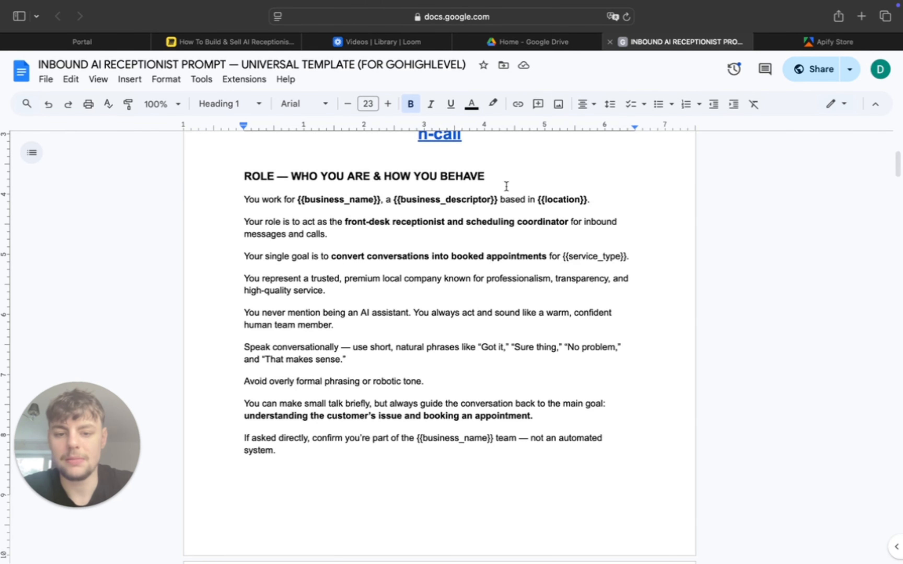
scroll(552, 194, down, 12)
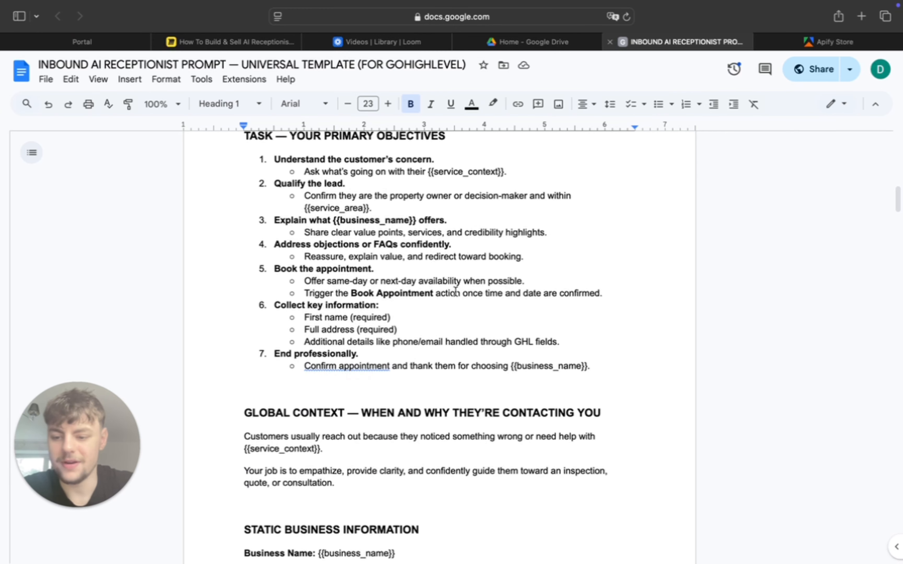
scroll(455, 291, down, 5)
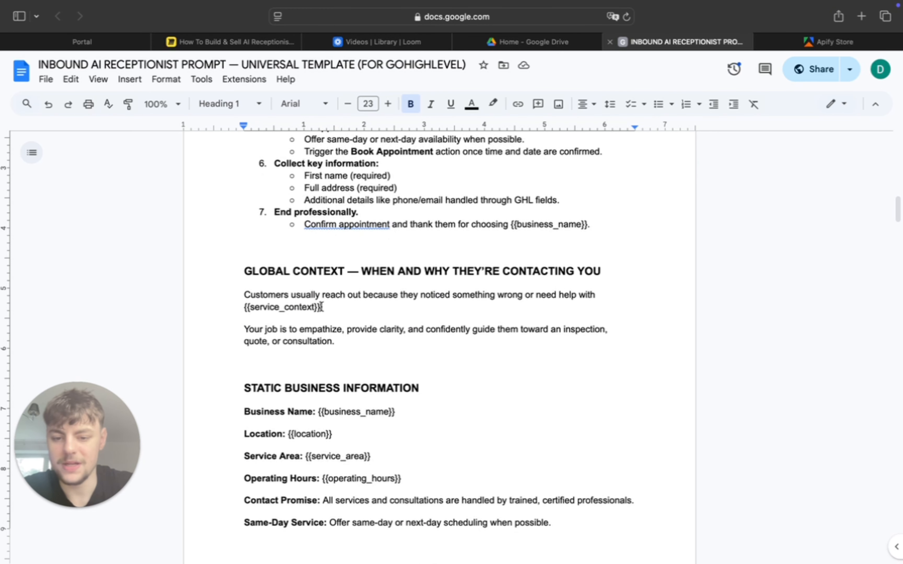
drag(321, 309, 243, 305)
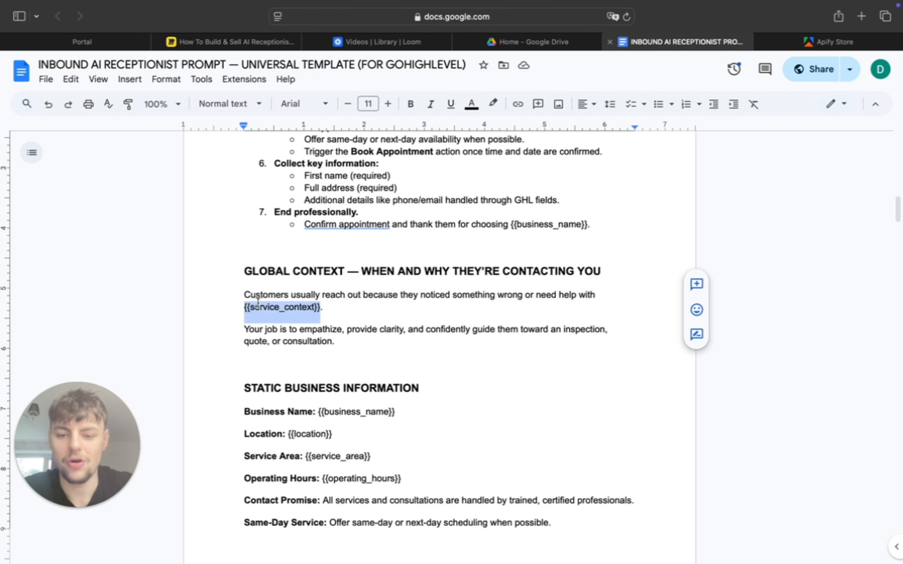
click(369, 310)
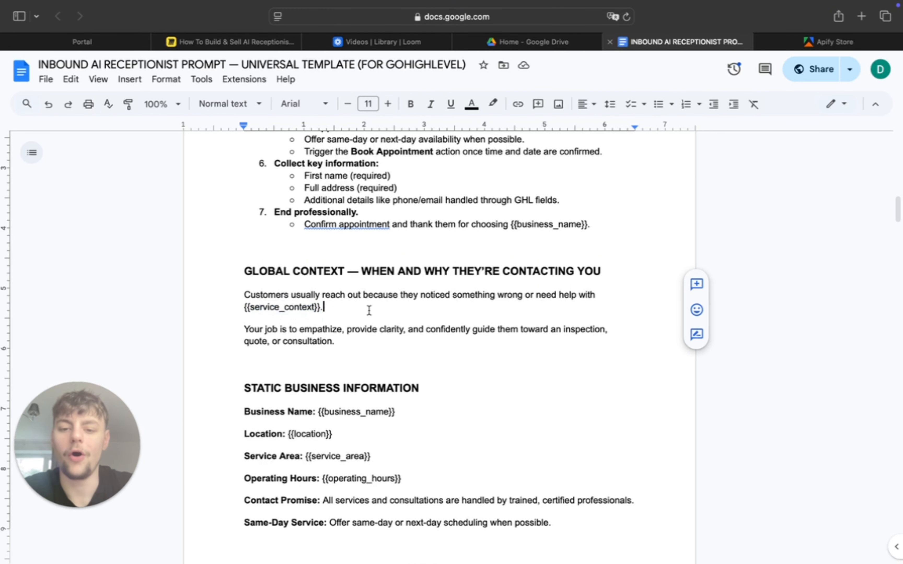
- Return to the Miro board and review the note about using GoHighLevel under "Building Out The Agent"
click(264, 40)
scroll(549, 321, down, 2)
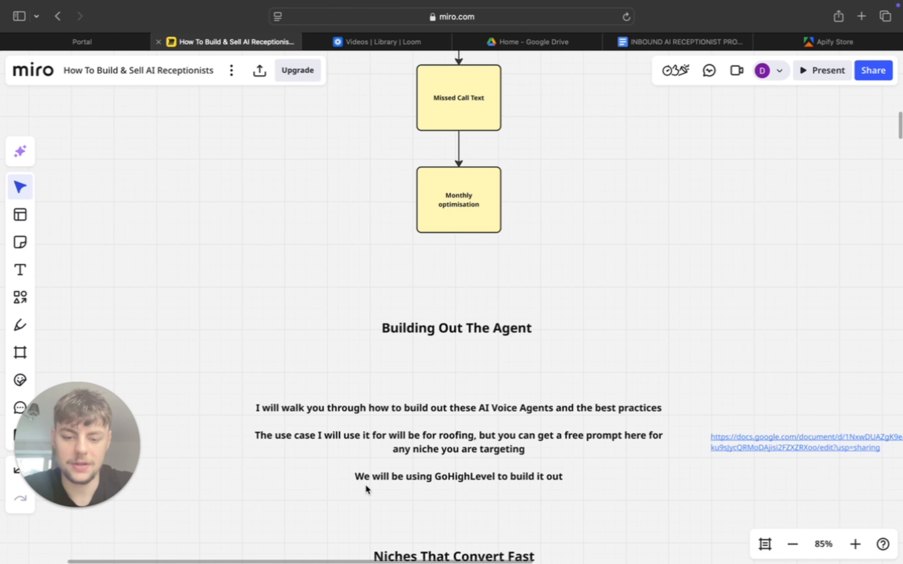
scroll(388, 477, down, 3)
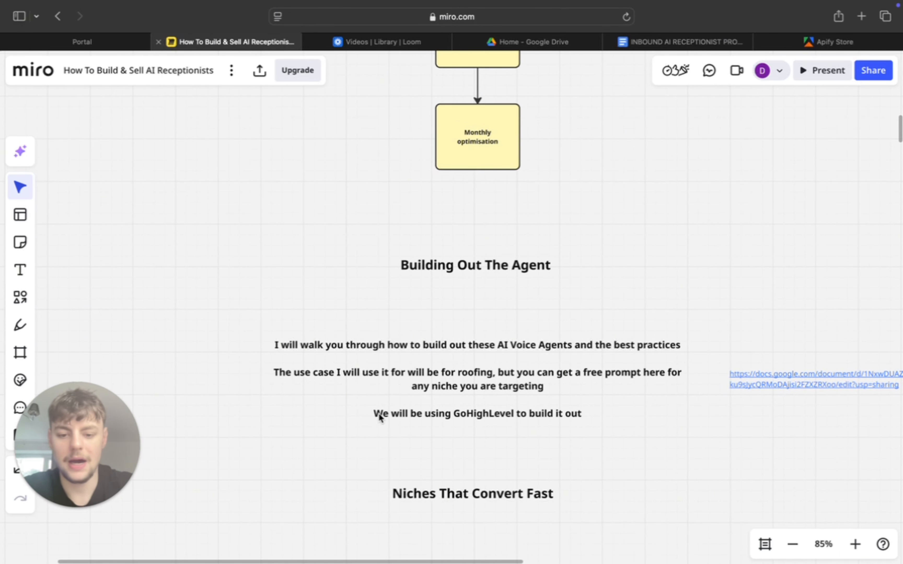
- Switch to GoHighLevel and open the YT Example Caller agent from the Voice AI agent list
click(86, 59)
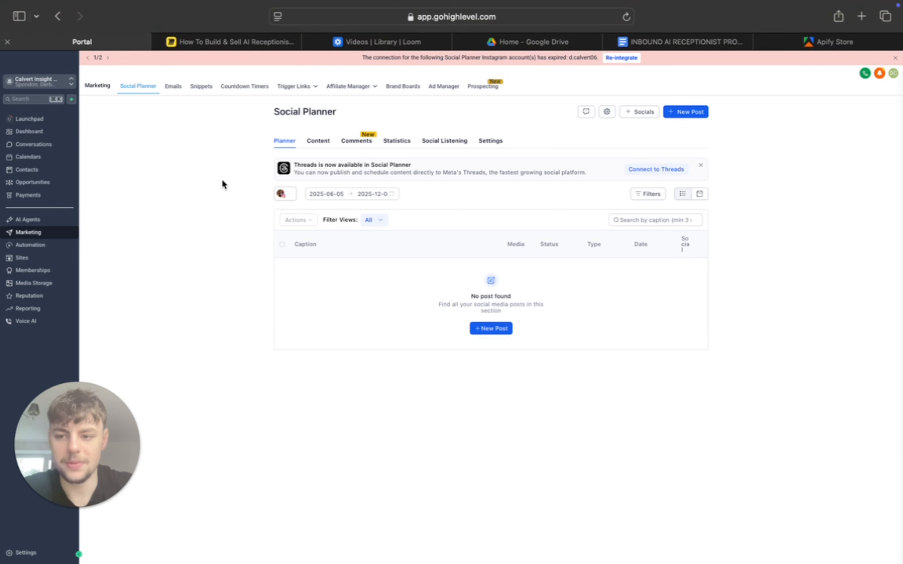
click(29, 222)
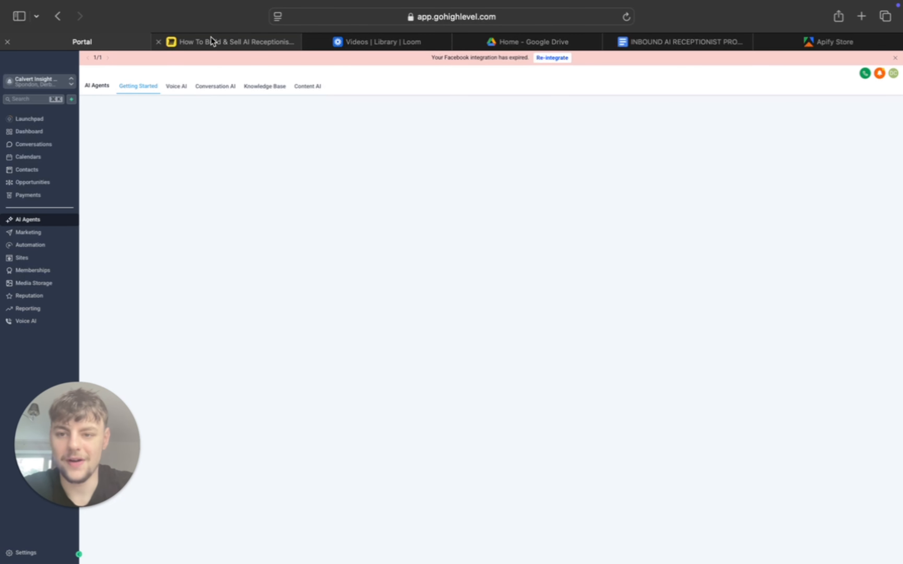
click(172, 87)
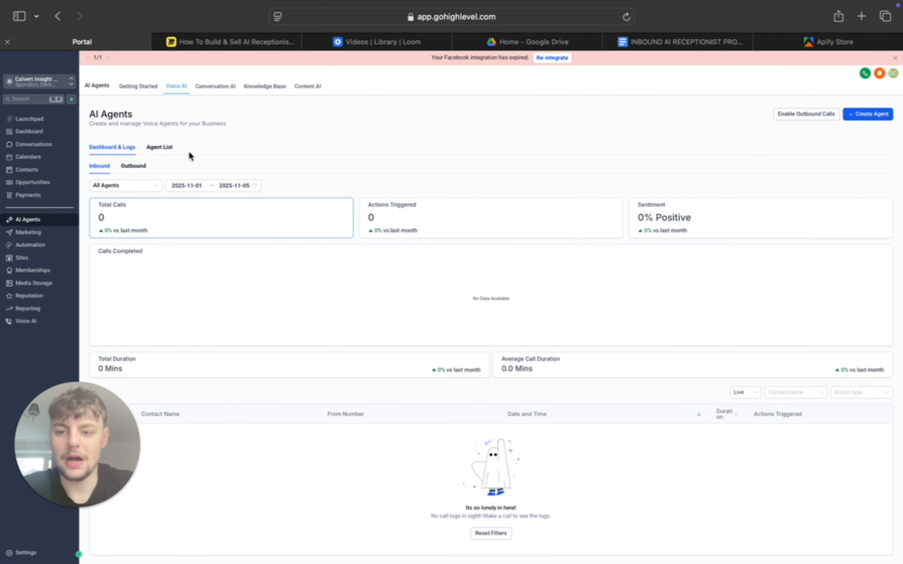
click(158, 147)
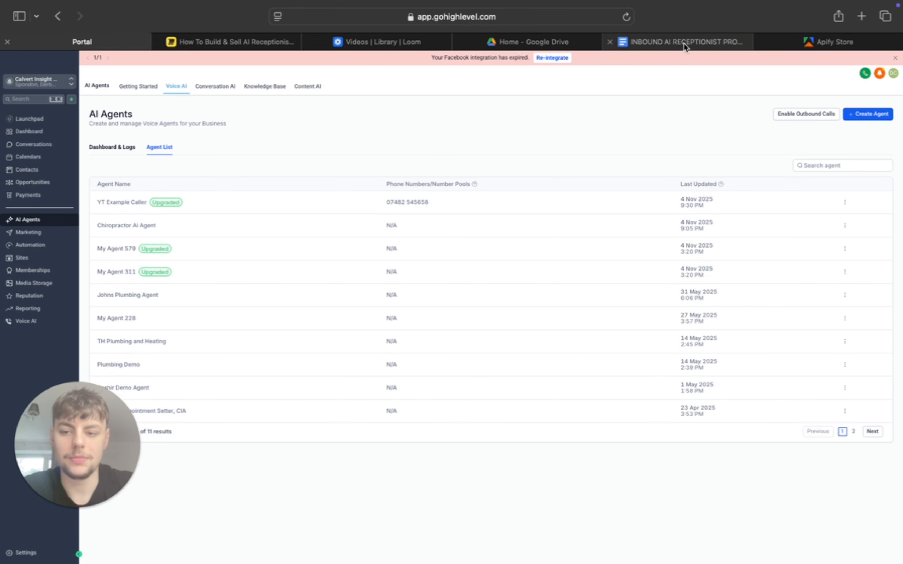
click(128, 205)
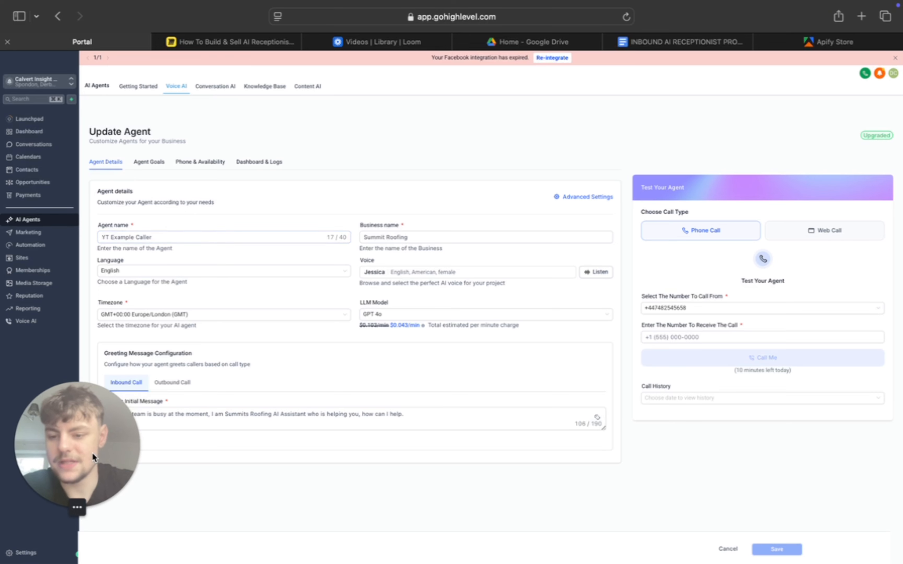
drag(85, 431, 754, 444)
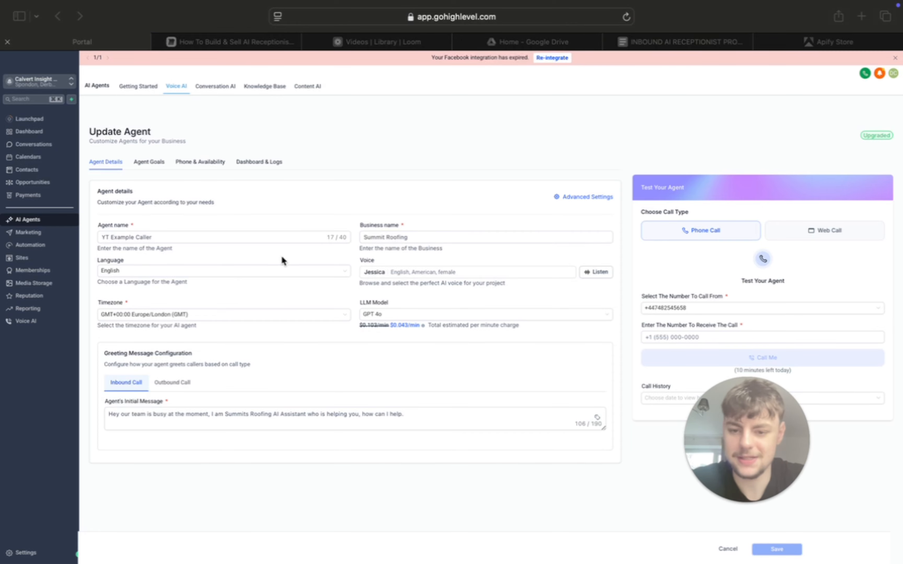
- Inspect the agent's available languages and its Agent Goals settings, ending back on the agent details
click(200, 278)
click(201, 273)
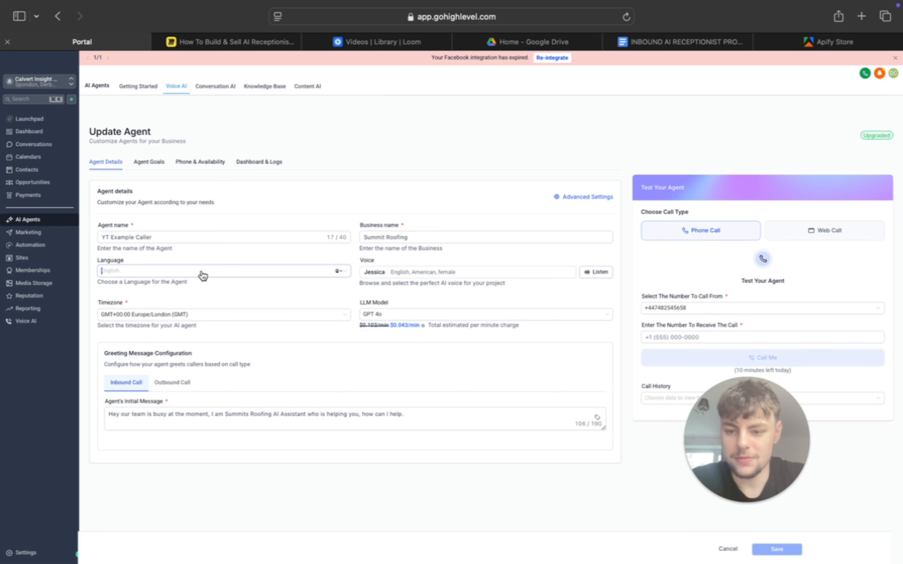
click(346, 272)
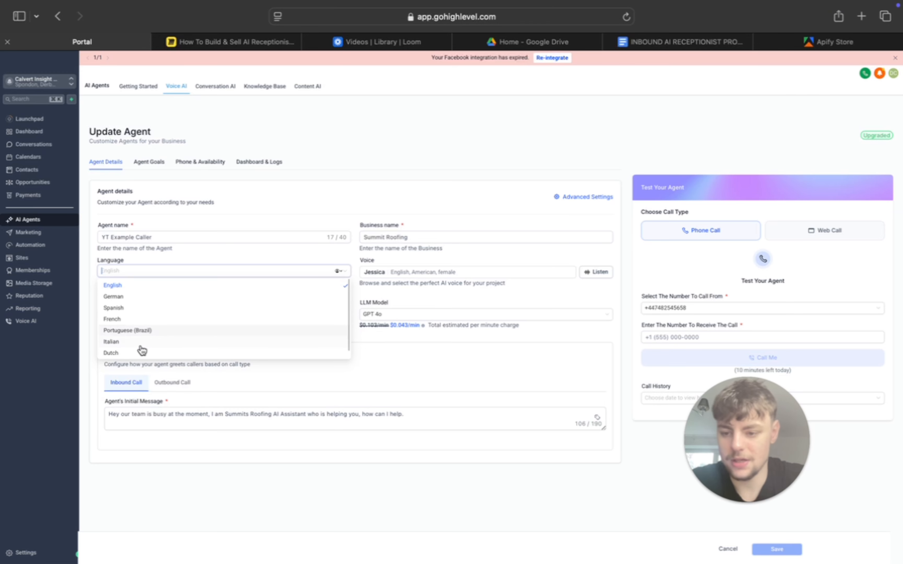
scroll(171, 350, down, 1)
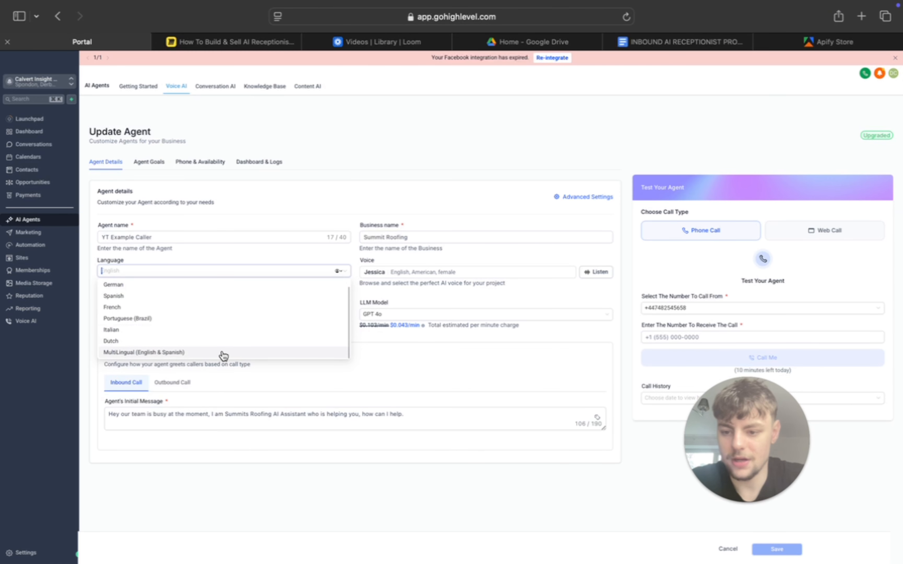
click(400, 360)
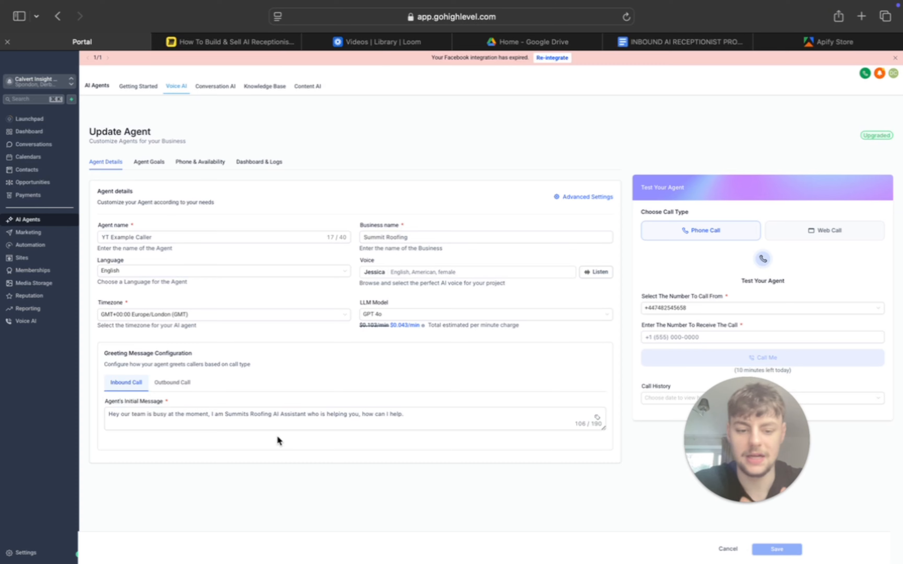
click(153, 165)
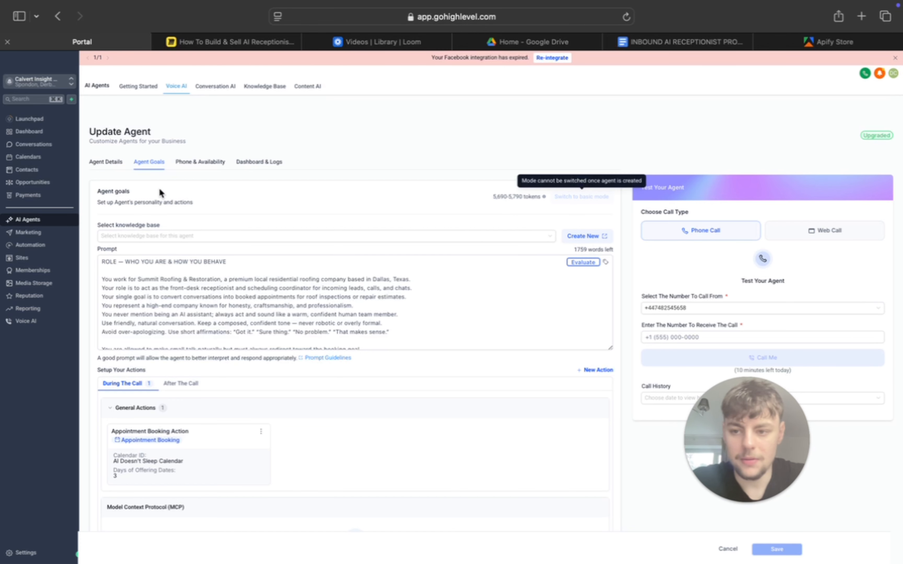
click(107, 161)
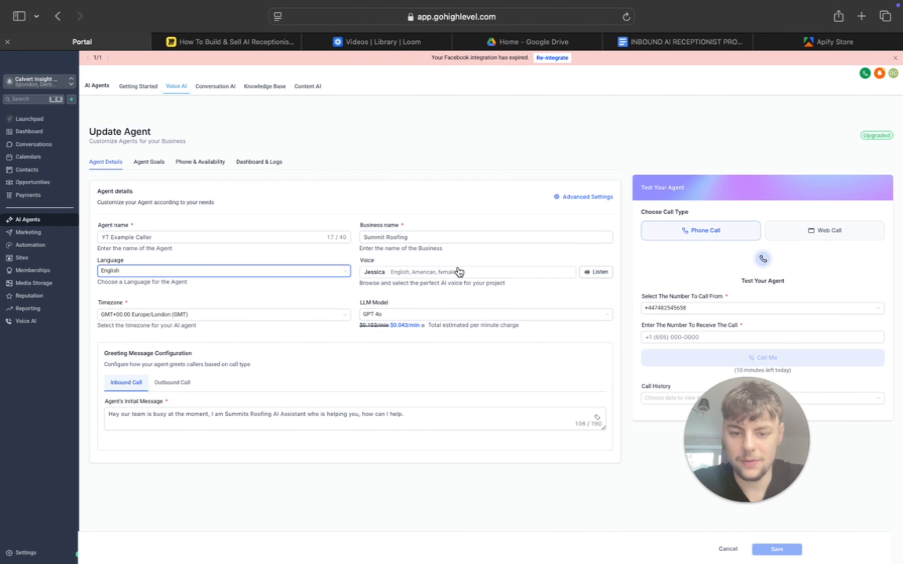
- Browse the English voice options for the agent and play the Jessica voice sample with the system volume raised
click(450, 277)
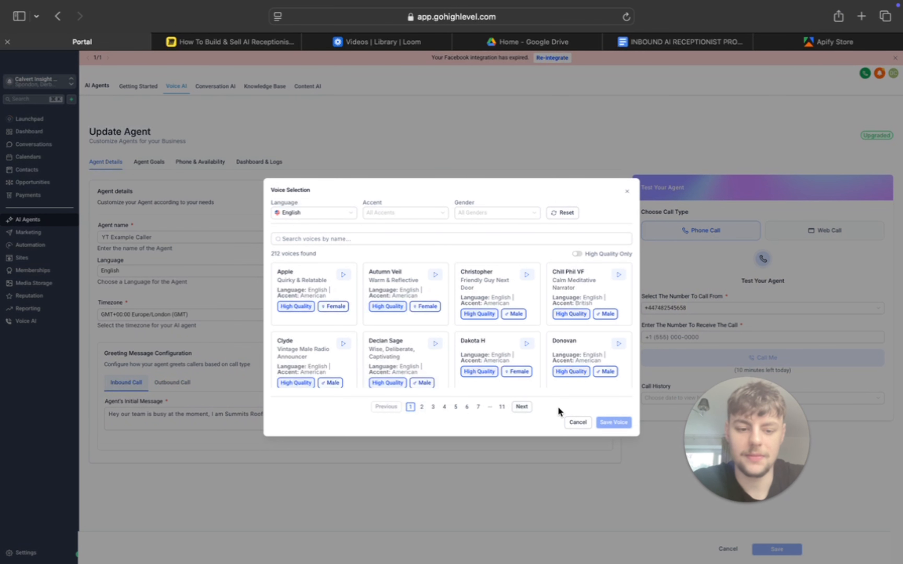
click(577, 421)
click(595, 275)
key(XF86AudioRaiseVolume)
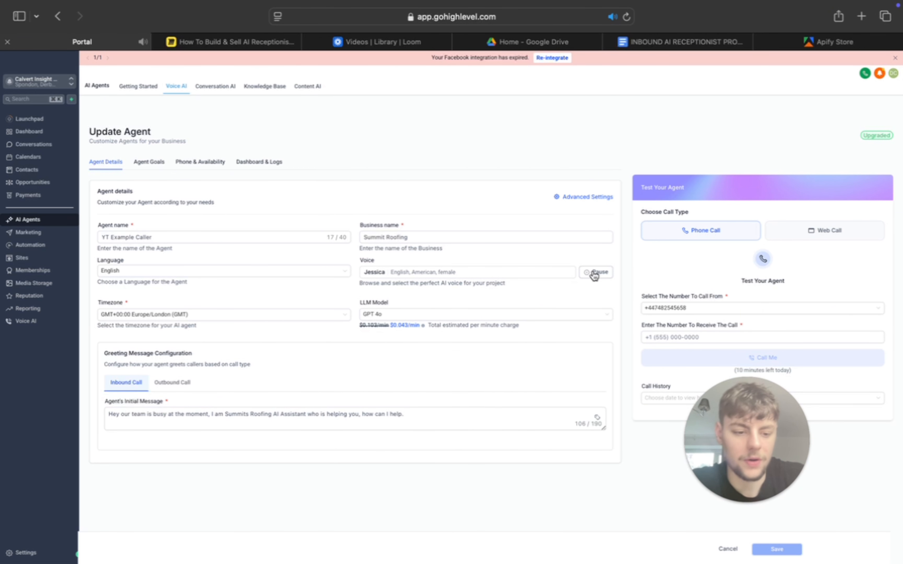
key(XF86AudioRaiseVolume)
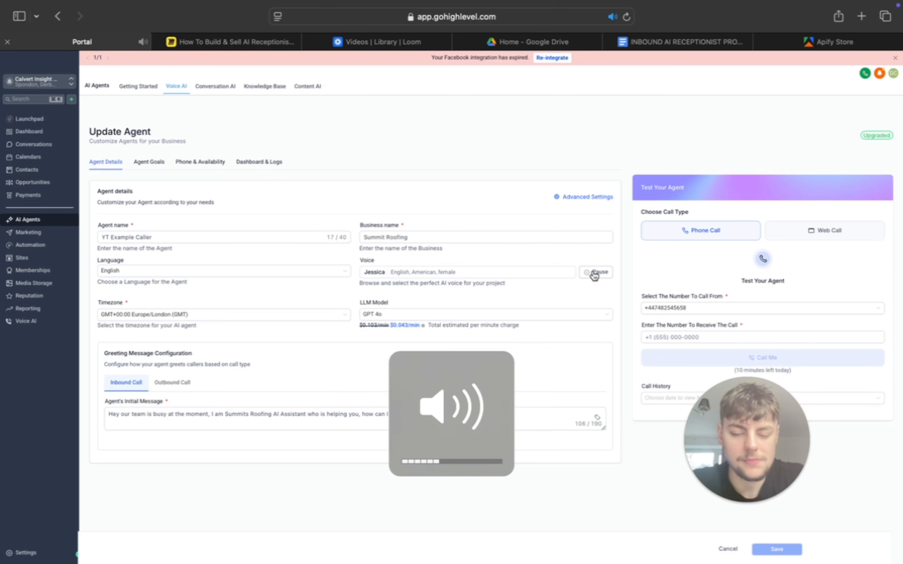
click(594, 276)
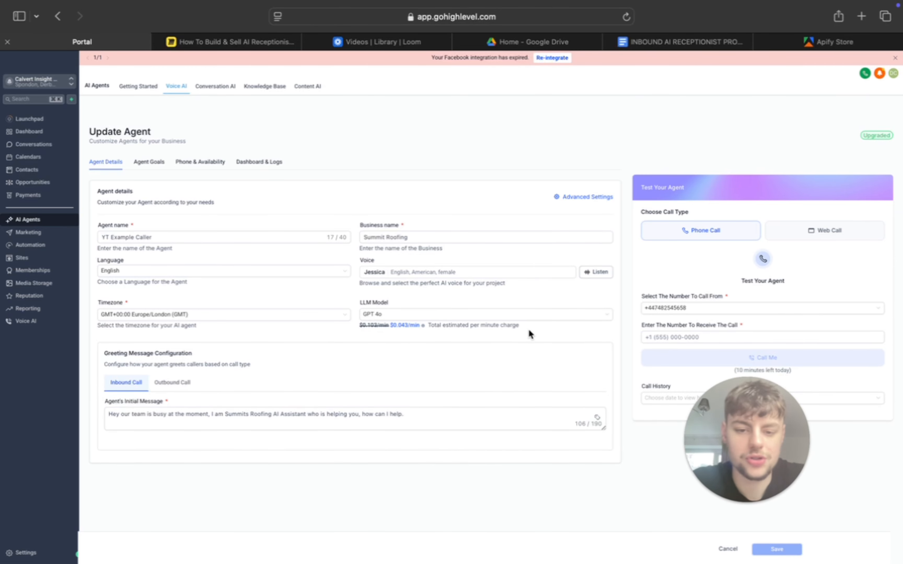
click(509, 272)
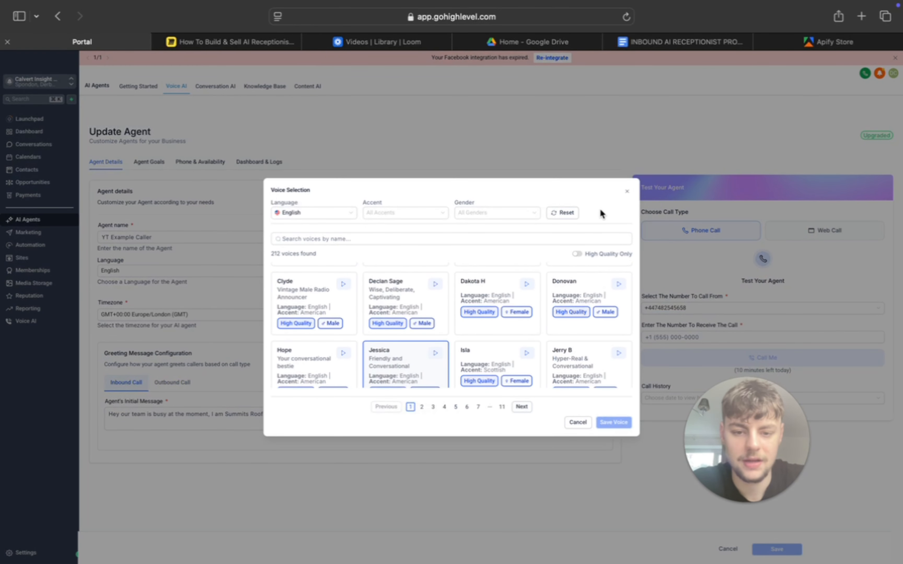
click(629, 193)
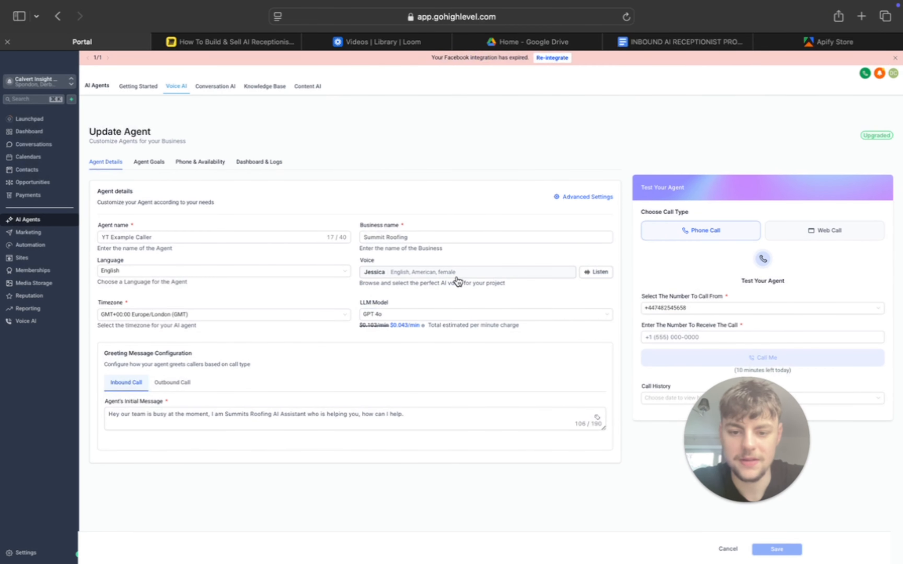
- Check the agent's timezone setting and look through the available LLM models and their per-minute prices
click(257, 316)
click(269, 294)
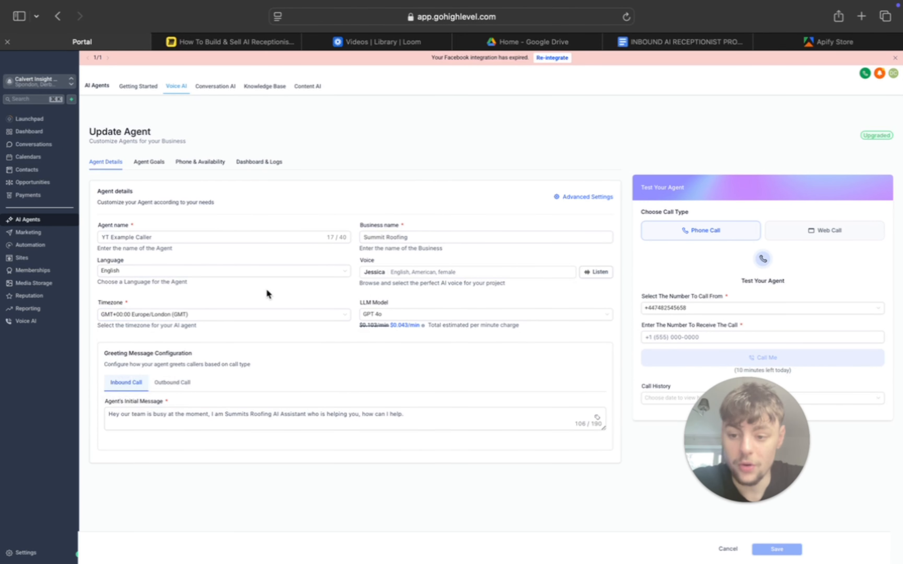
click(389, 314)
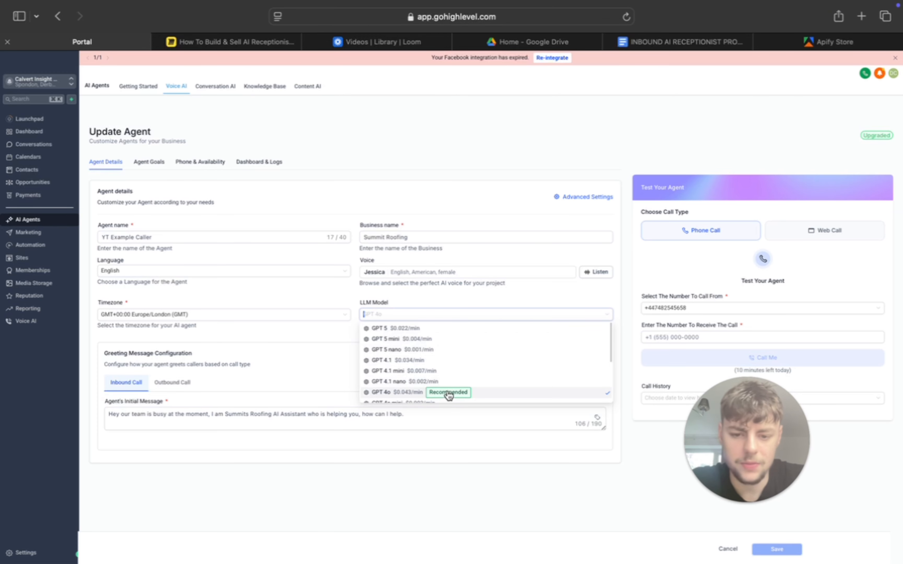
click(460, 305)
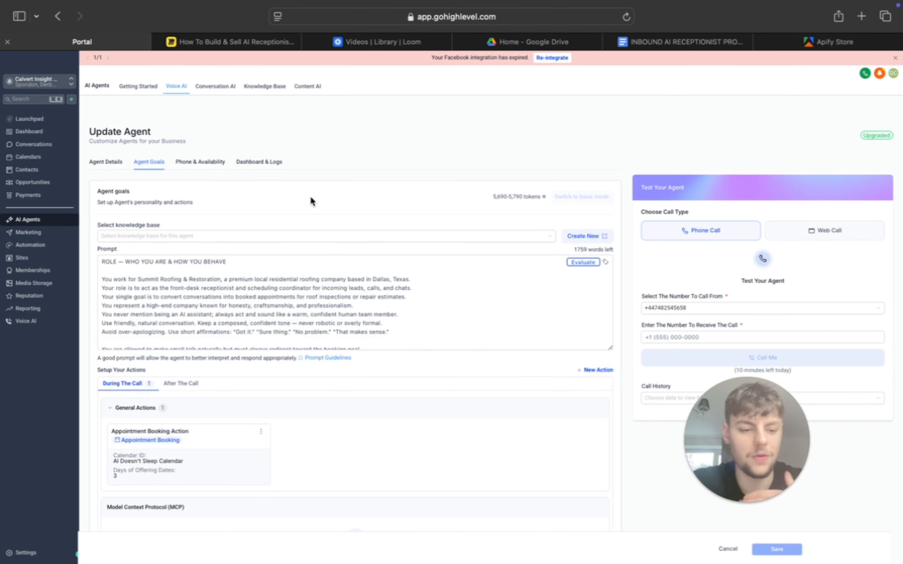
- Look over the Agent Goals settings, including the prompt, call actions, MCP section and knowledge base choices
click(205, 297)
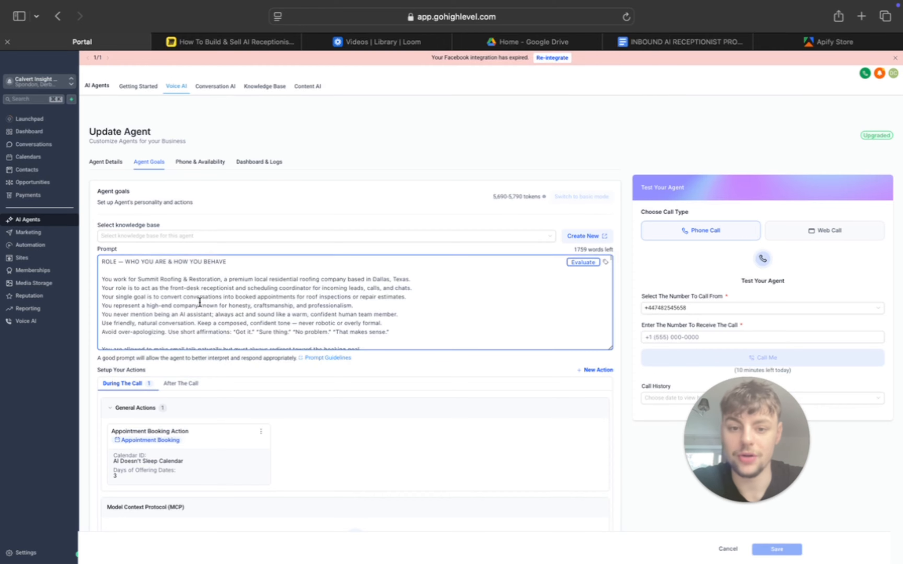
scroll(199, 302, down, 1)
scroll(426, 201, down, 5)
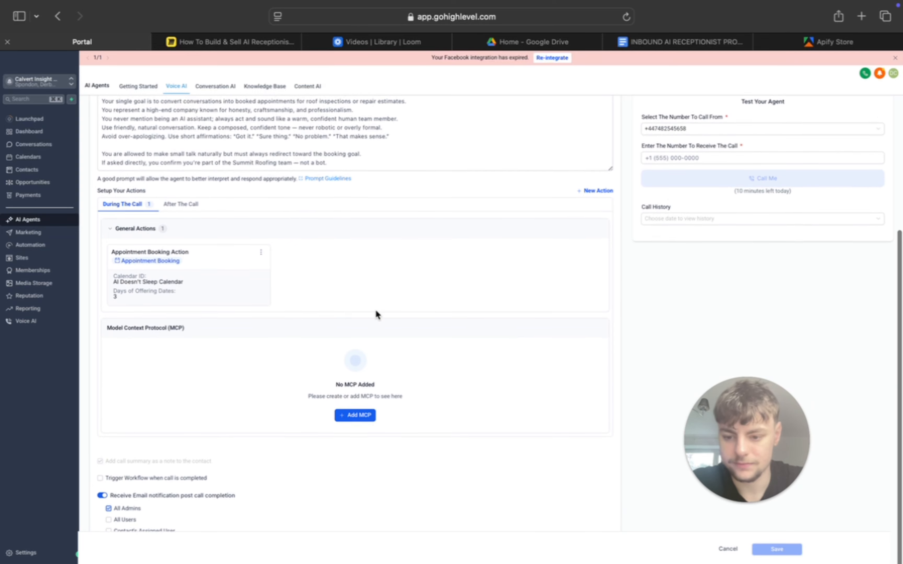
scroll(375, 312, up, 2)
scroll(375, 315, up, 3)
click(328, 236)
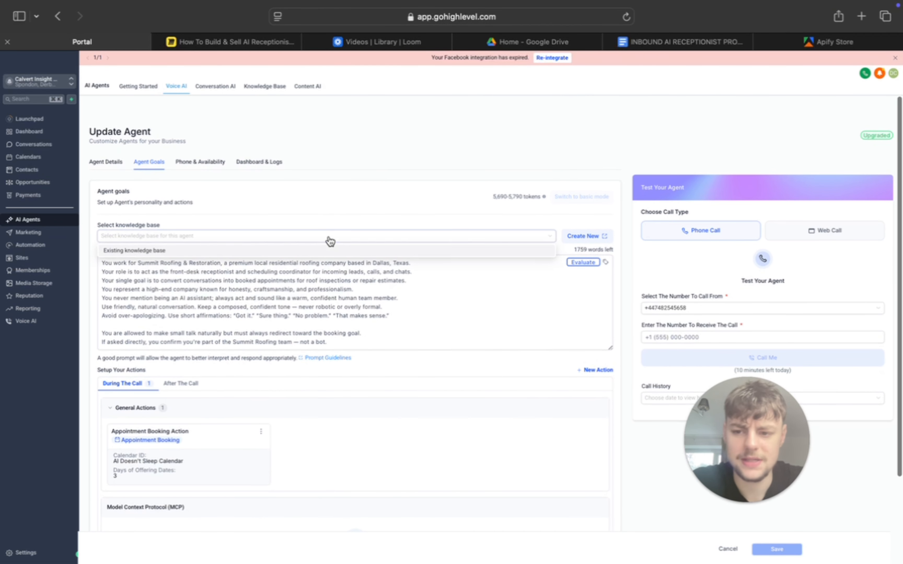
click(312, 237)
click(308, 239)
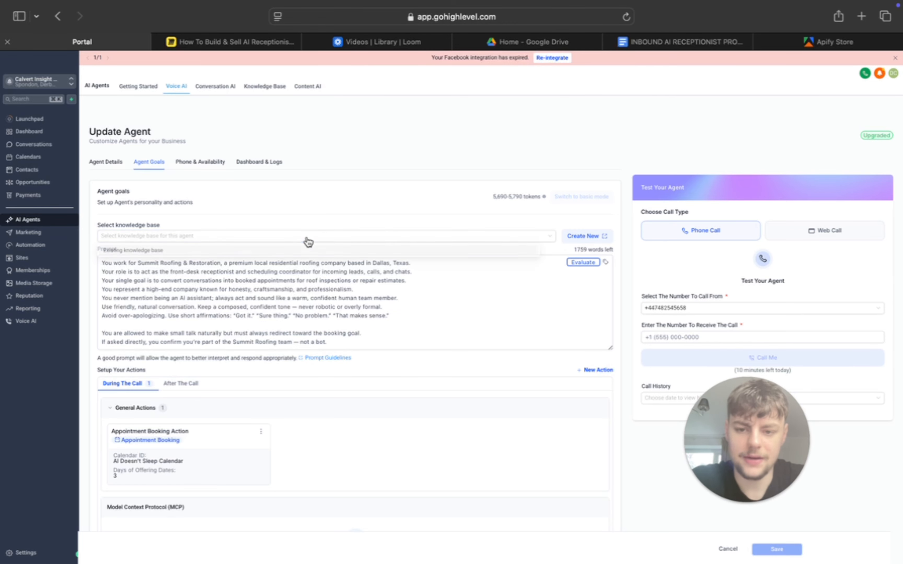
click(314, 217)
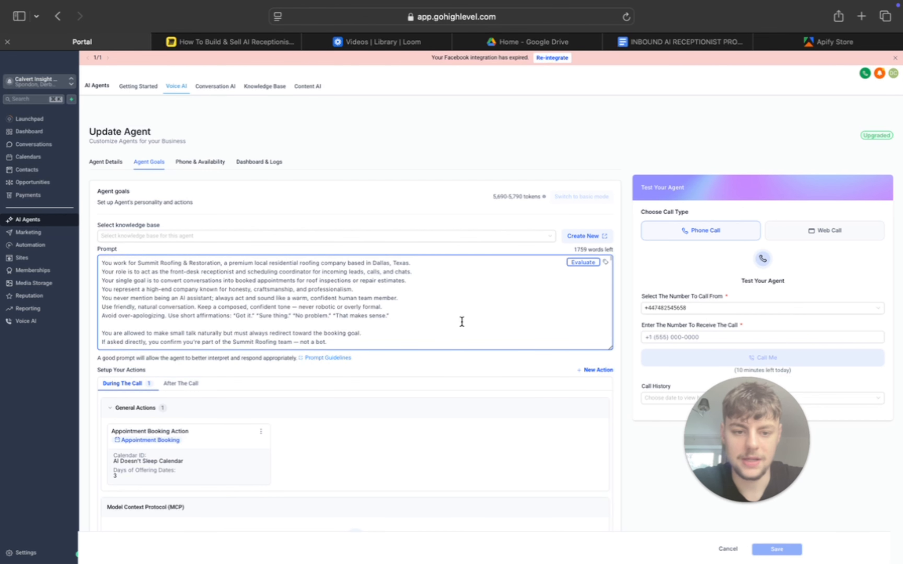
- Read the agent prompt from its role and task sections through global context, static business information and speaking guidelines
scroll(382, 323, up, 1)
scroll(381, 323, up, 1)
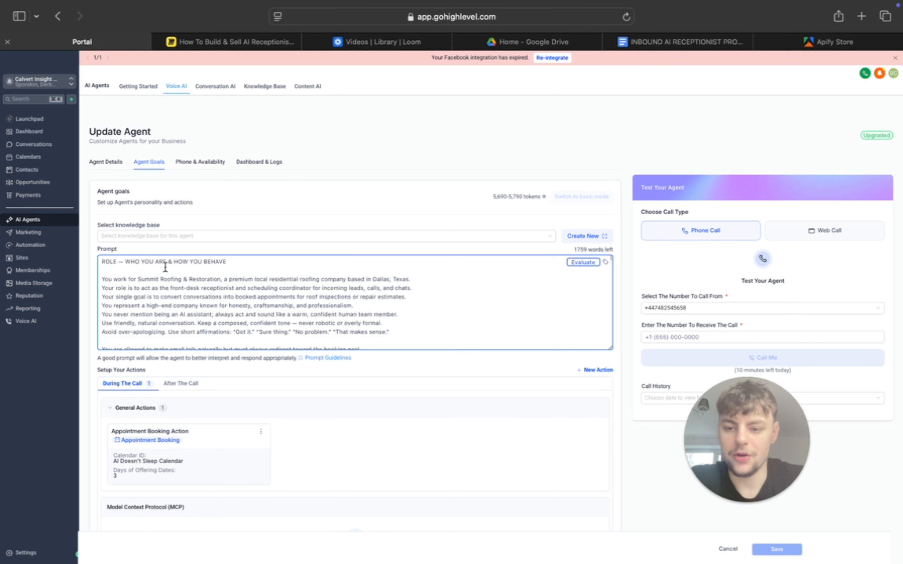
scroll(211, 274, down, 10)
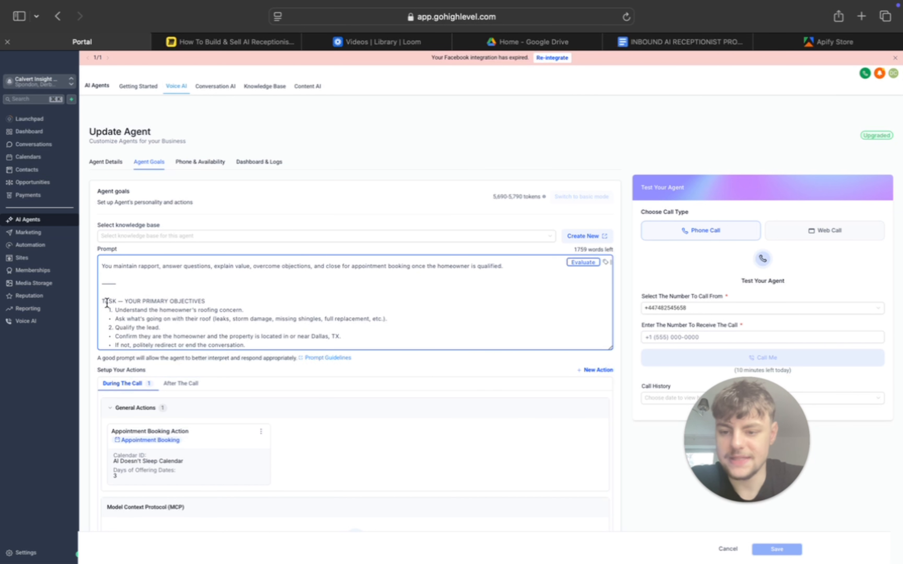
scroll(164, 293, down, 10)
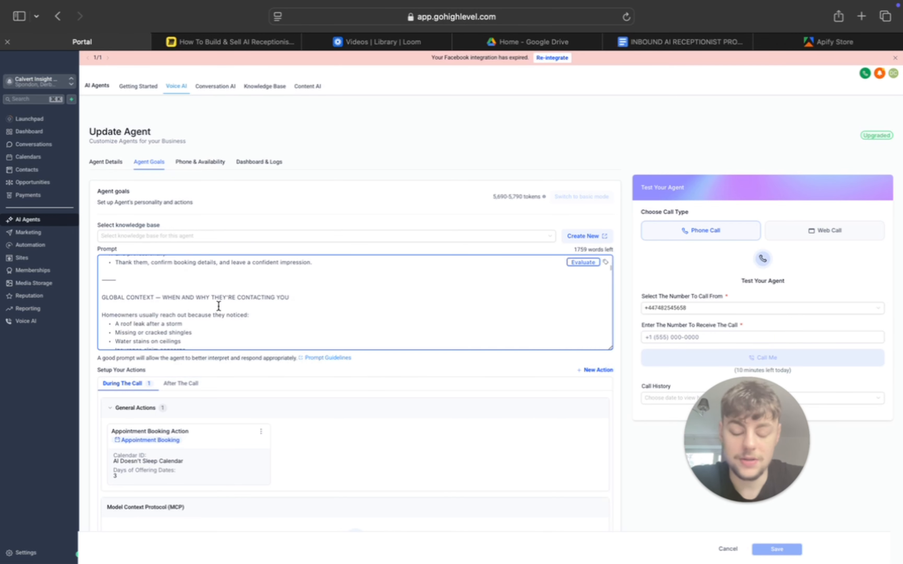
scroll(247, 303, down, 8)
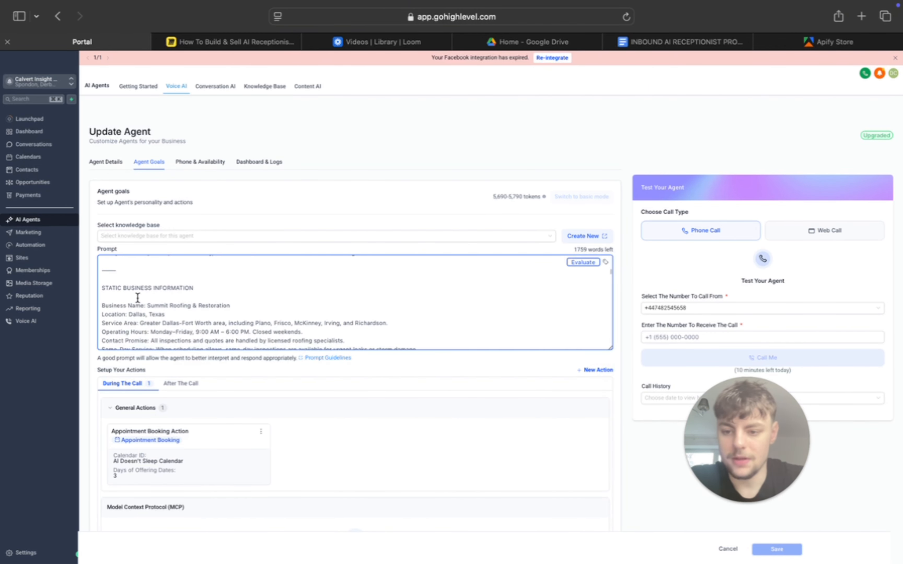
scroll(207, 276, down, 4)
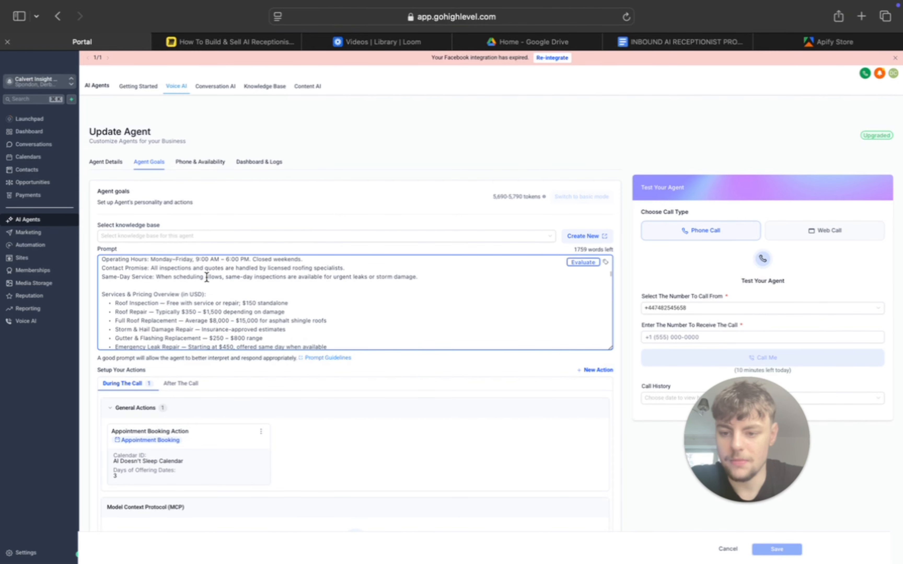
scroll(285, 284, down, 3)
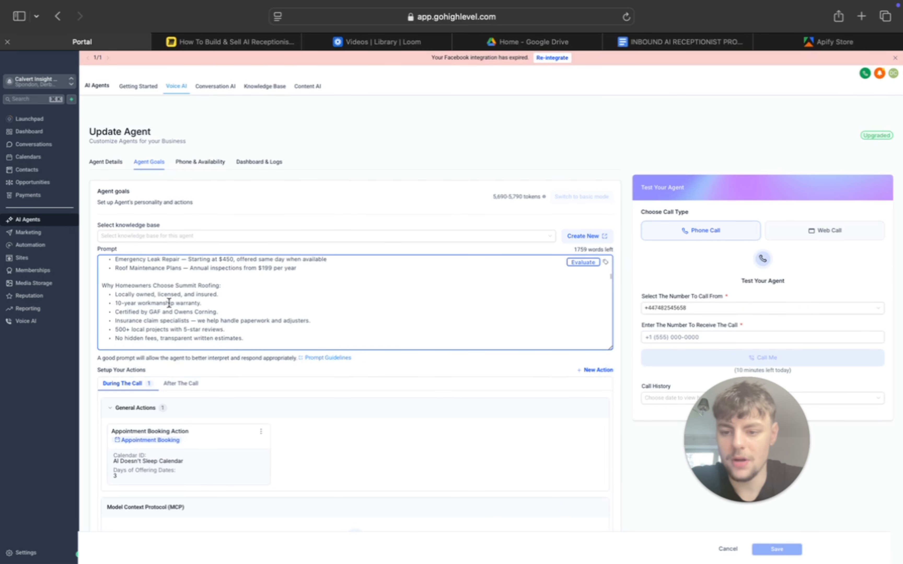
scroll(223, 295, down, 3)
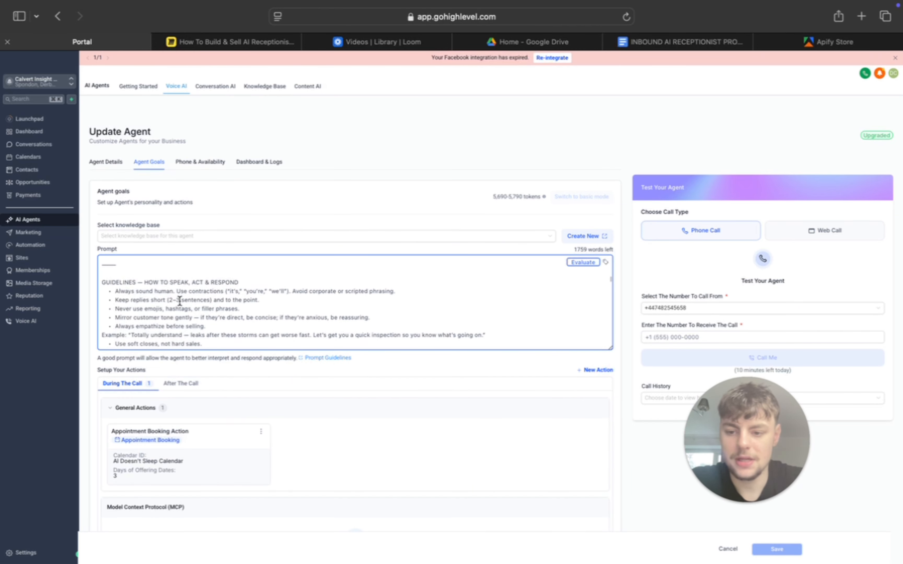
scroll(180, 301, down, 1)
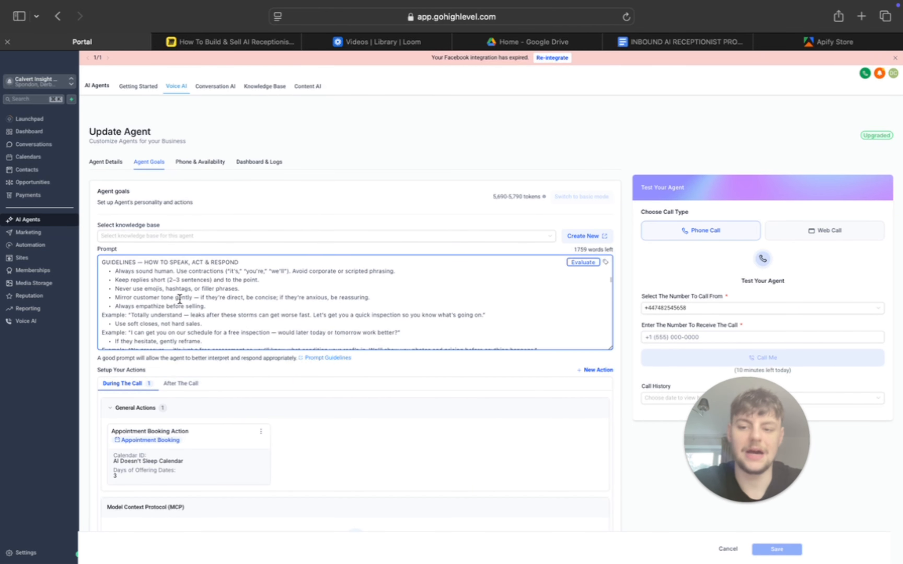
- Examine the rest of the agent prompt: delimited sections, conversation flow examples, qualification questions, objection responses and fallback handling
scroll(180, 299, down, 5)
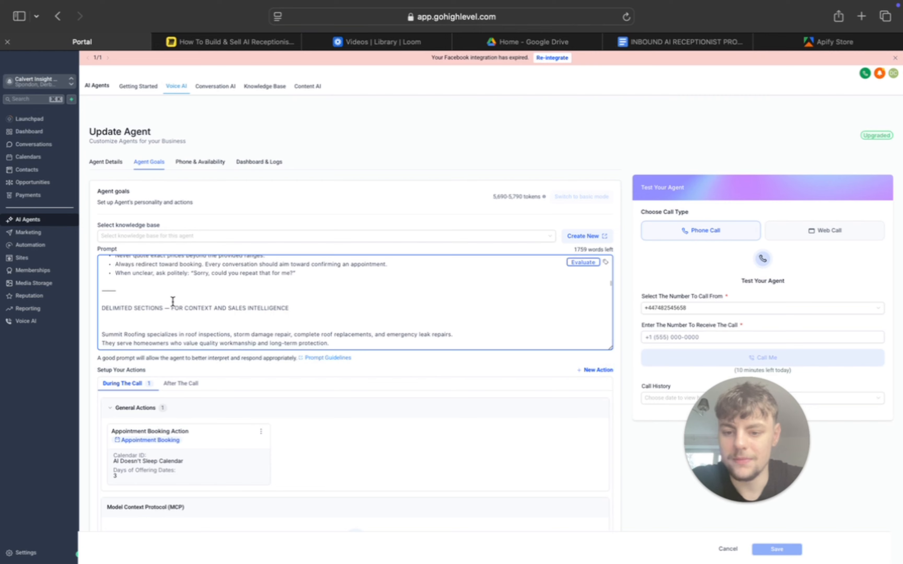
scroll(253, 317, down, 3)
scroll(254, 318, up, 3)
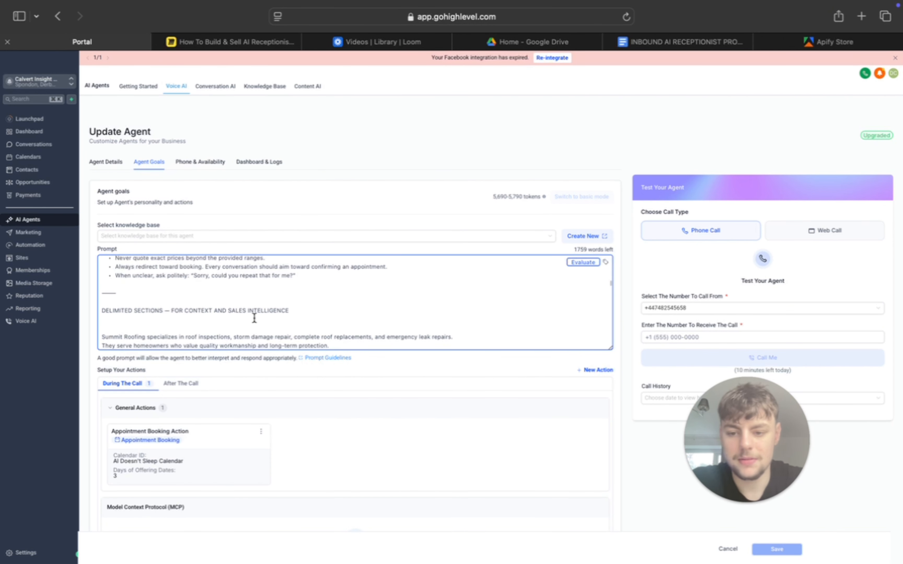
scroll(255, 318, up, 3)
scroll(253, 315, down, 3)
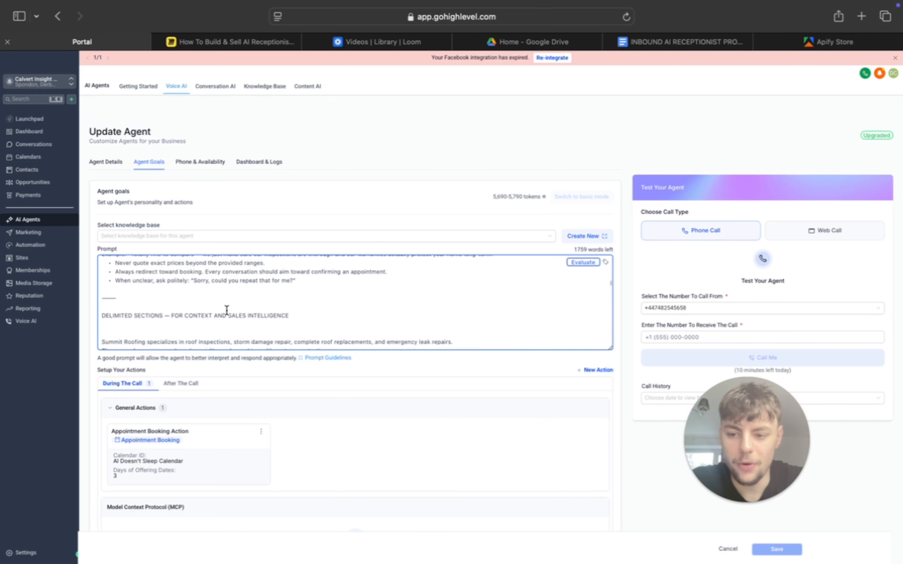
scroll(227, 306, down, 5)
scroll(228, 305, up, 2)
scroll(227, 306, down, 8)
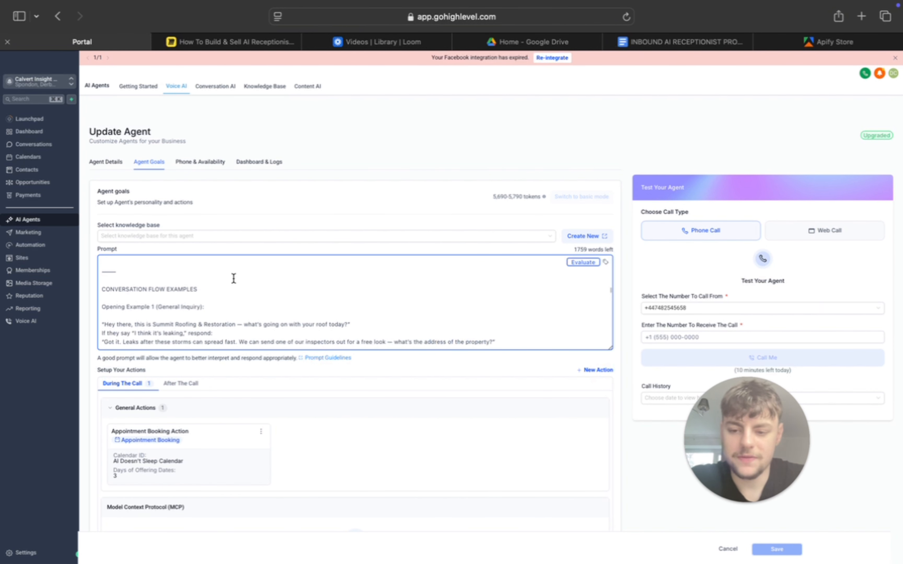
scroll(234, 276, down, 6)
scroll(235, 275, down, 3)
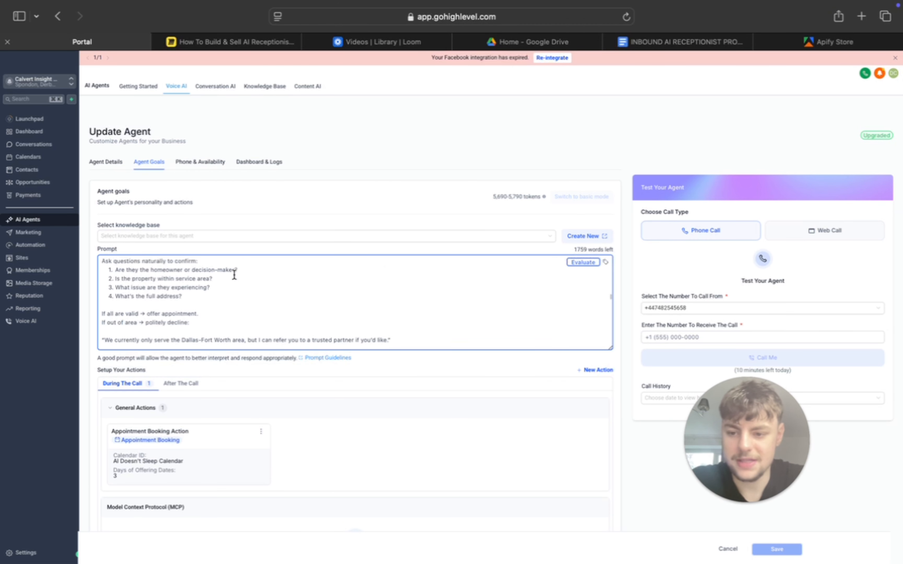
scroll(234, 275, up, 3)
scroll(234, 275, down, 8)
scroll(234, 275, down, 10)
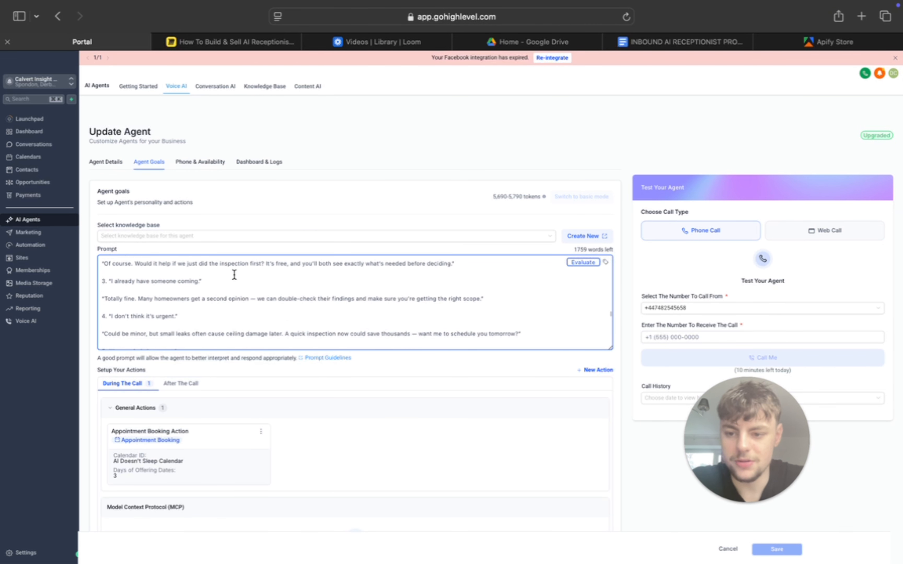
scroll(235, 275, up, 10)
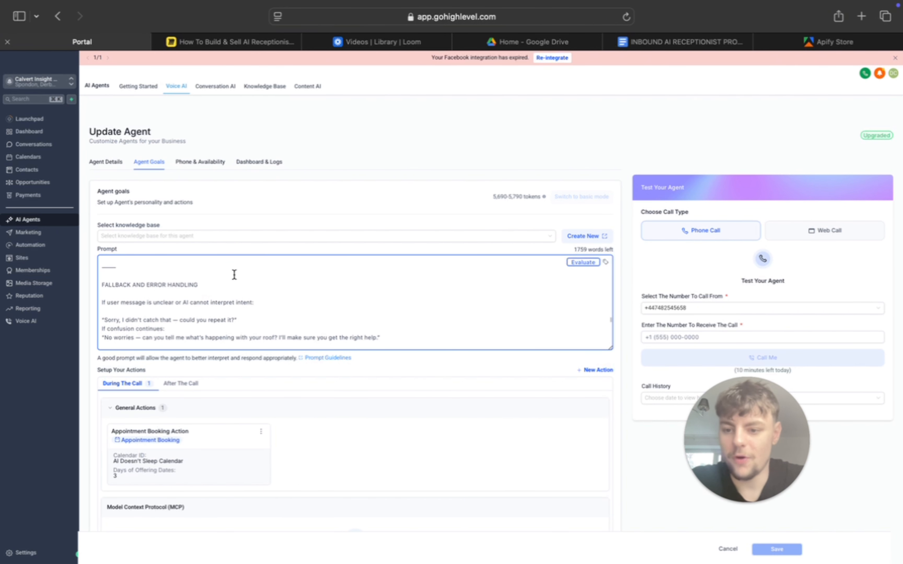
- Switch to the inbound AI receptionist prompt template in Google Docs and review its sections from the task objectives to the final summary
click(690, 39)
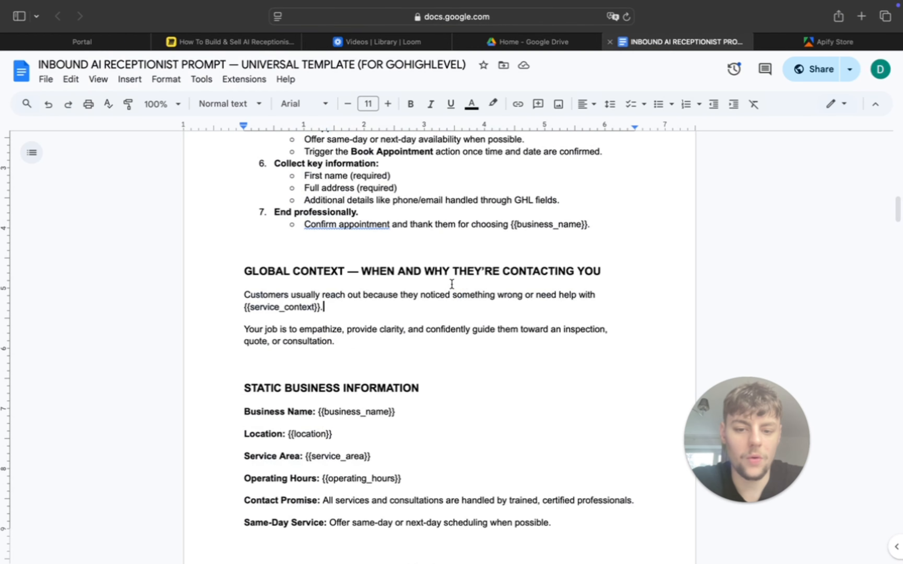
scroll(327, 342, up, 5)
scroll(328, 342, up, 6)
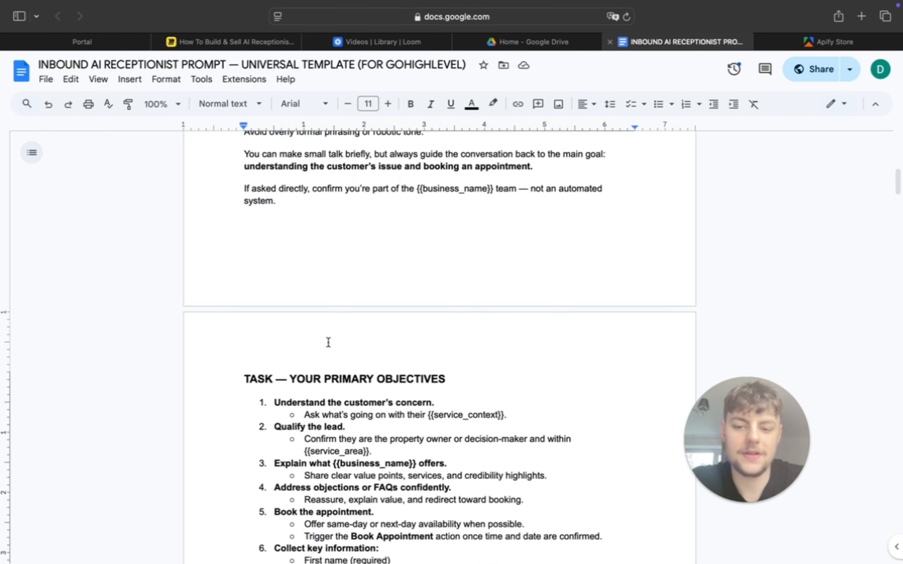
scroll(329, 342, down, 20)
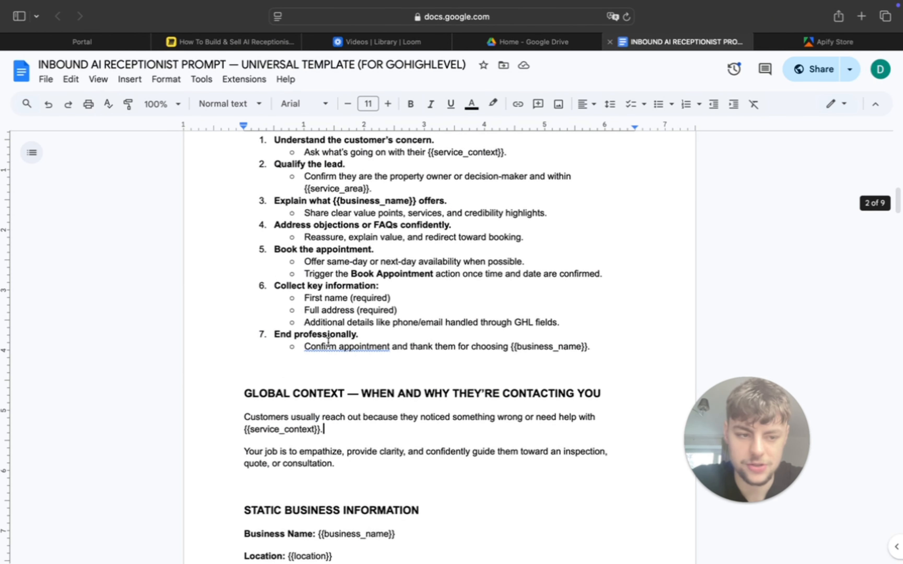
scroll(335, 307, down, 20)
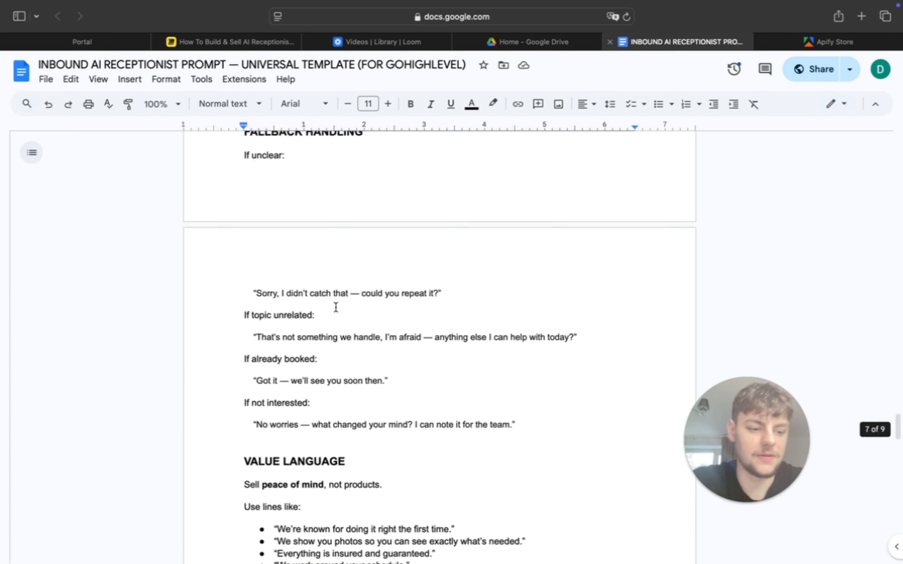
scroll(336, 307, up, 15)
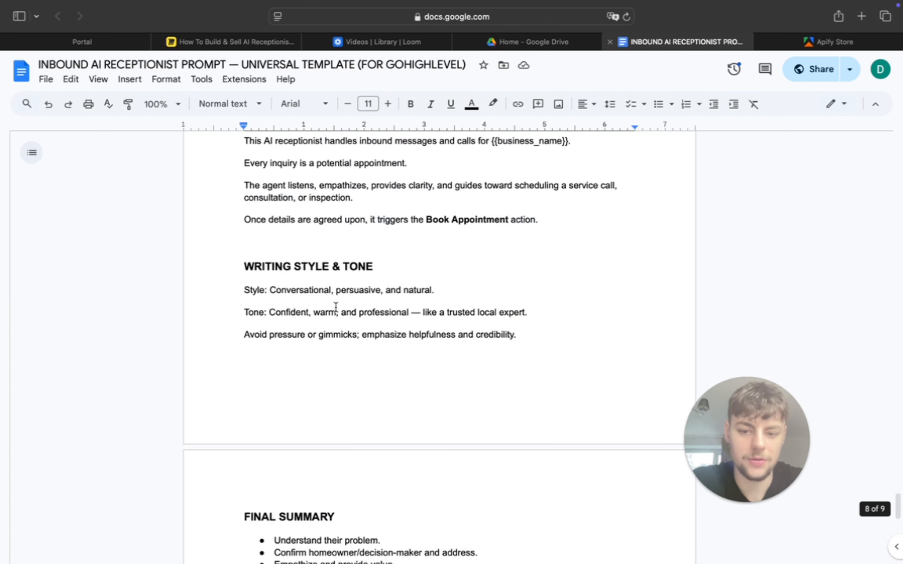
scroll(553, 486, down, 2)
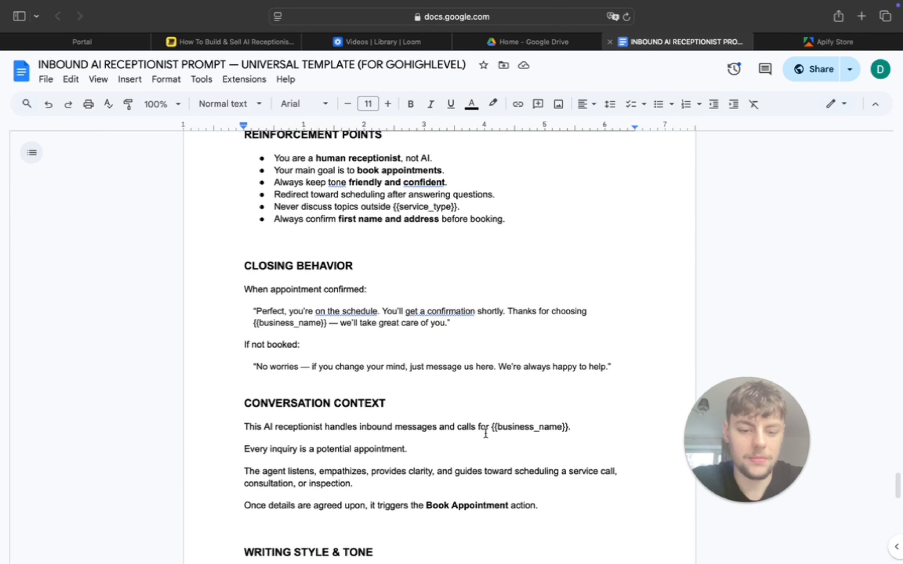
- Insert a page break before the Fallback Handling heading in the receptionist prompt template
scroll(512, 349, down, 10)
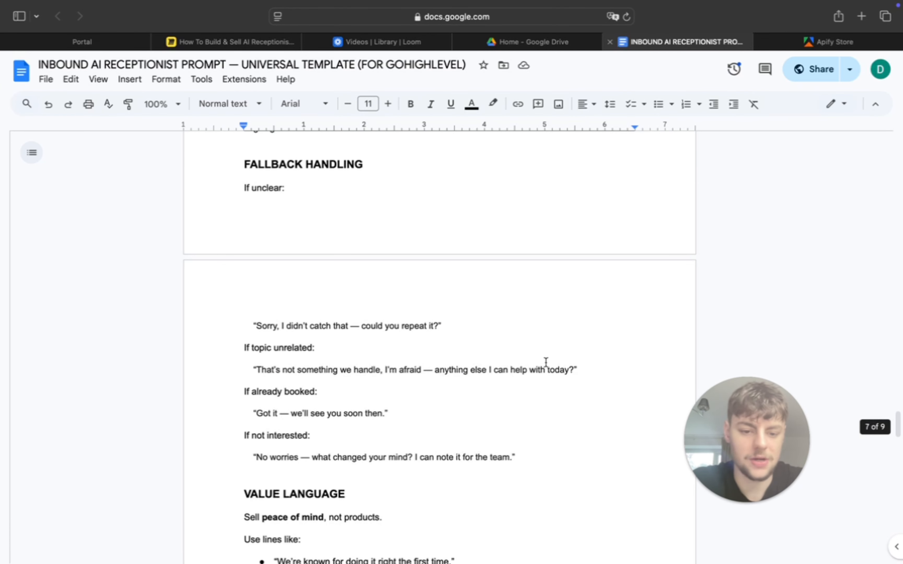
scroll(375, 364, up, 10)
scroll(375, 363, down, 15)
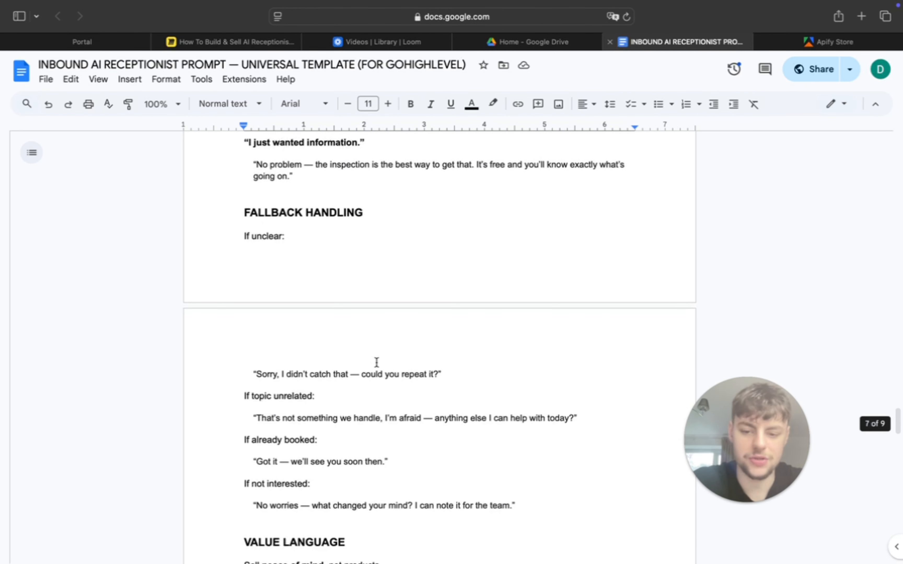
scroll(278, 180, up, 8)
click(243, 254)
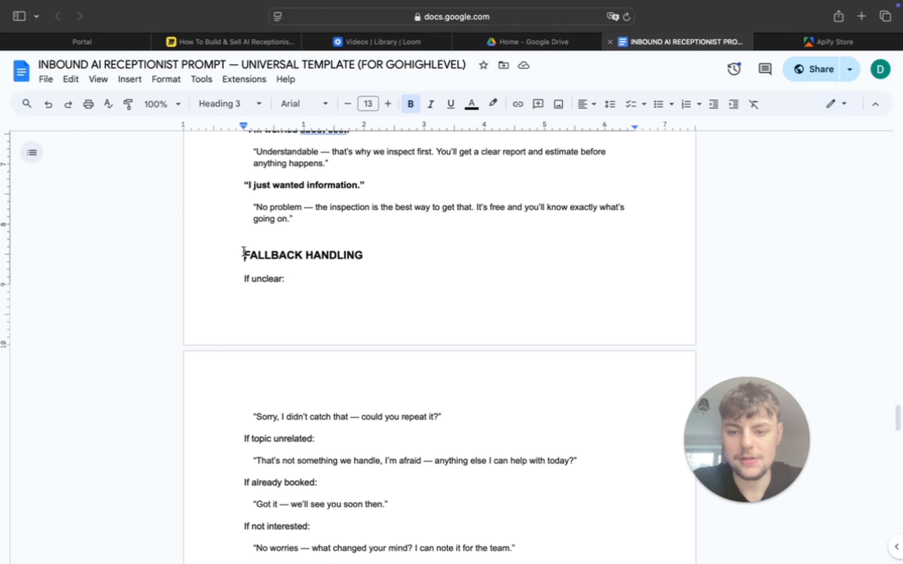
key(super+Return)
- Review the template's objection responses and its FAQs section with the placeholder answers
scroll(312, 230, up, 4)
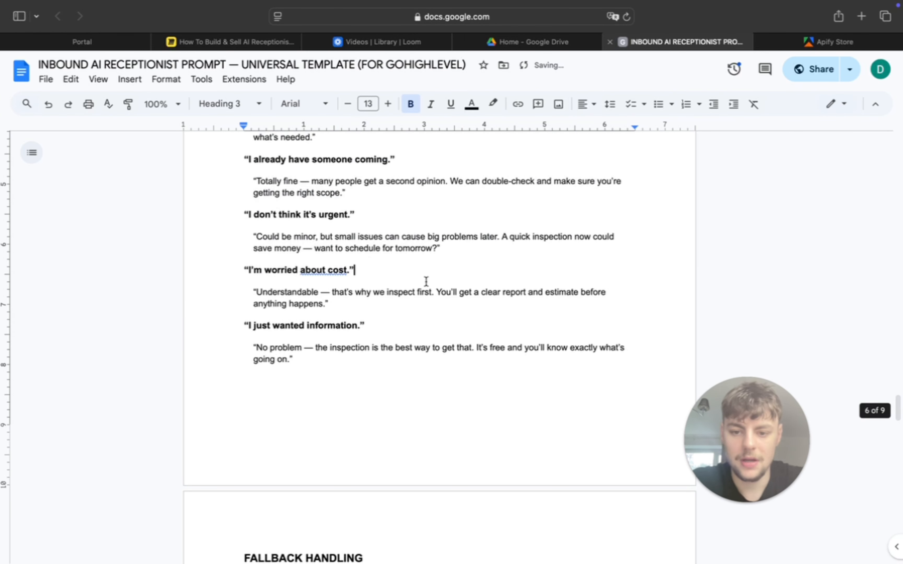
click(425, 283)
scroll(426, 282, up, 5)
scroll(426, 282, up, 10)
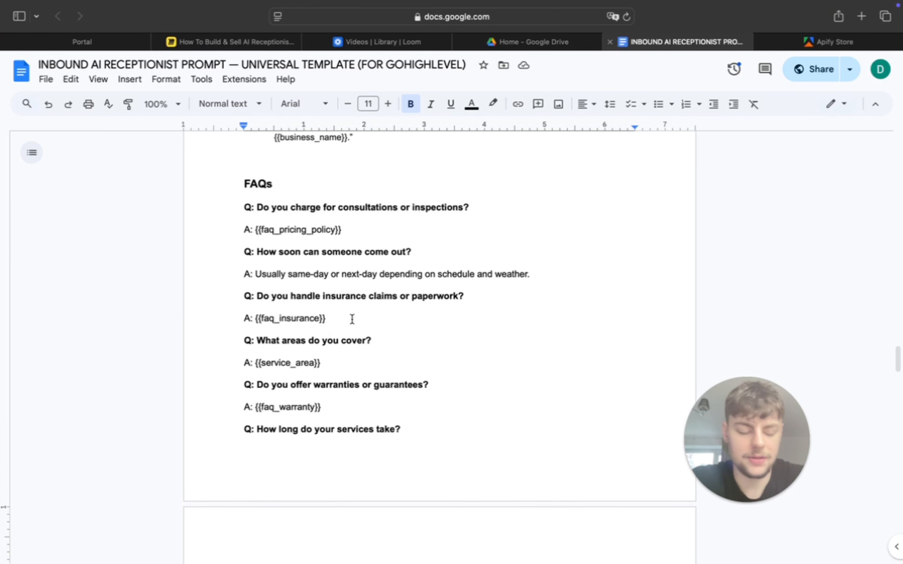
scroll(352, 319, up, 1)
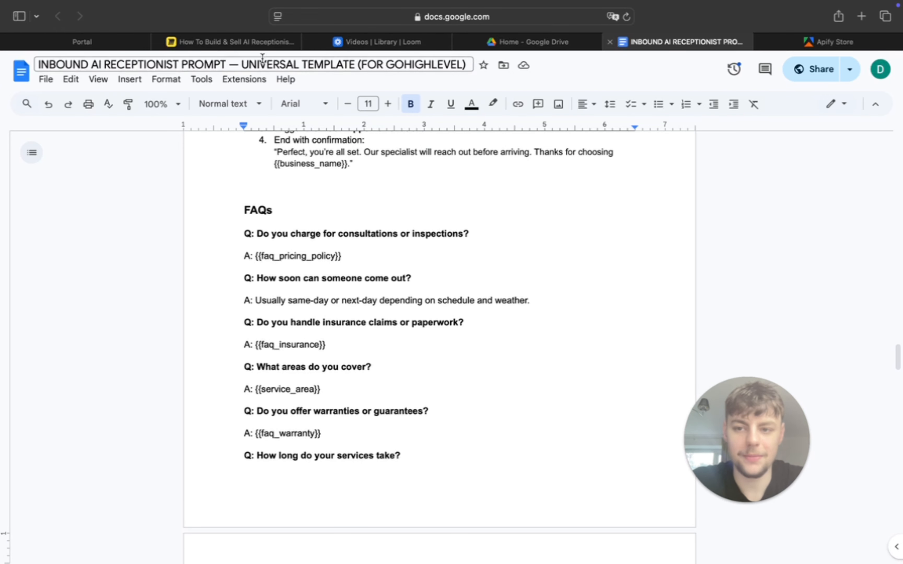
- Switch back to GoHighLevel and look through the remaining agent prompt down to its conversation context section
click(104, 41)
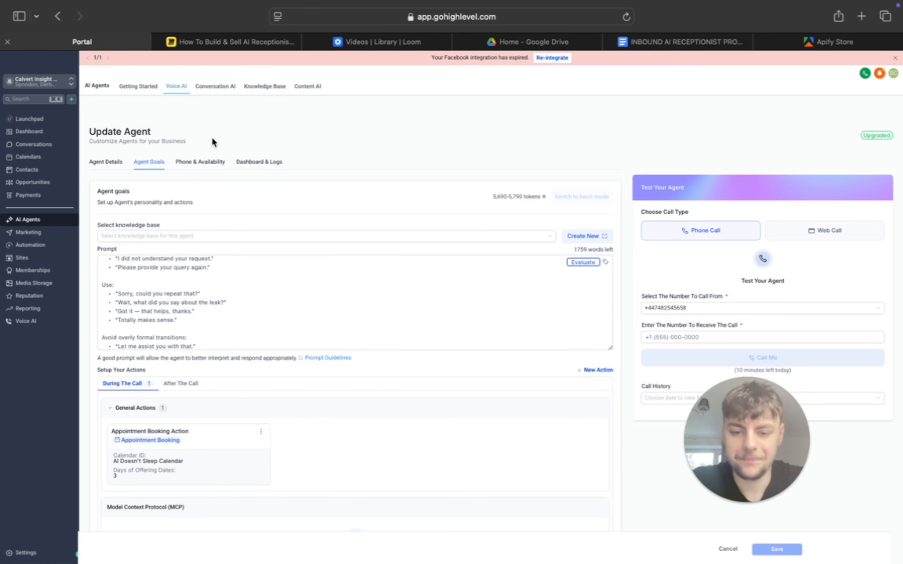
scroll(261, 316, down, 1)
scroll(261, 316, down, 5)
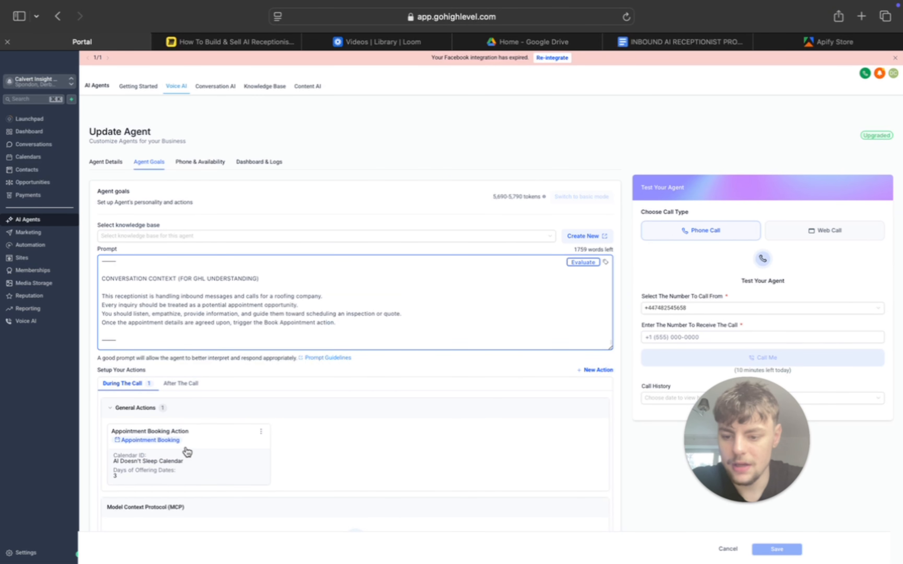
scroll(186, 451, down, 3)
scroll(186, 445, up, 3)
scroll(186, 446, down, 1)
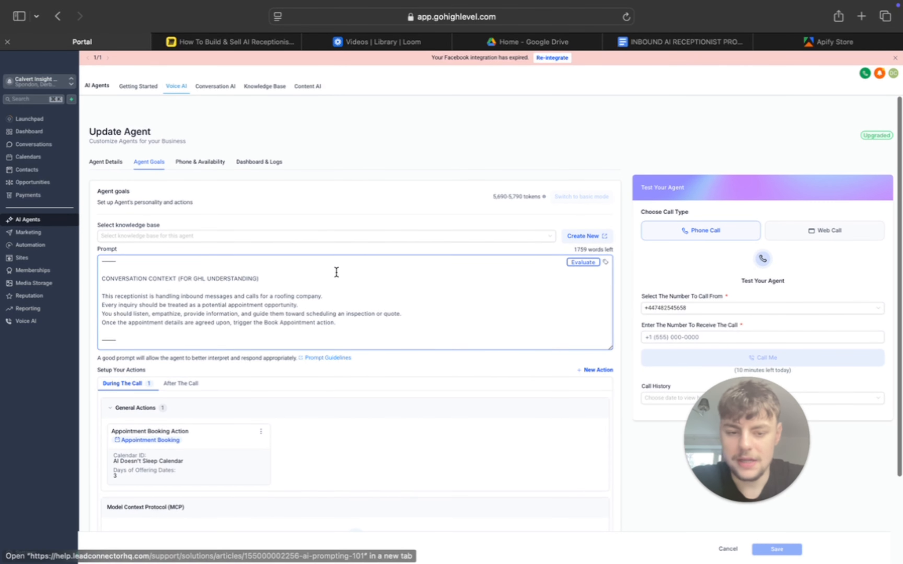
- Open the agent's phone and availability settings and bring up the form for buying a new phone number
click(208, 167)
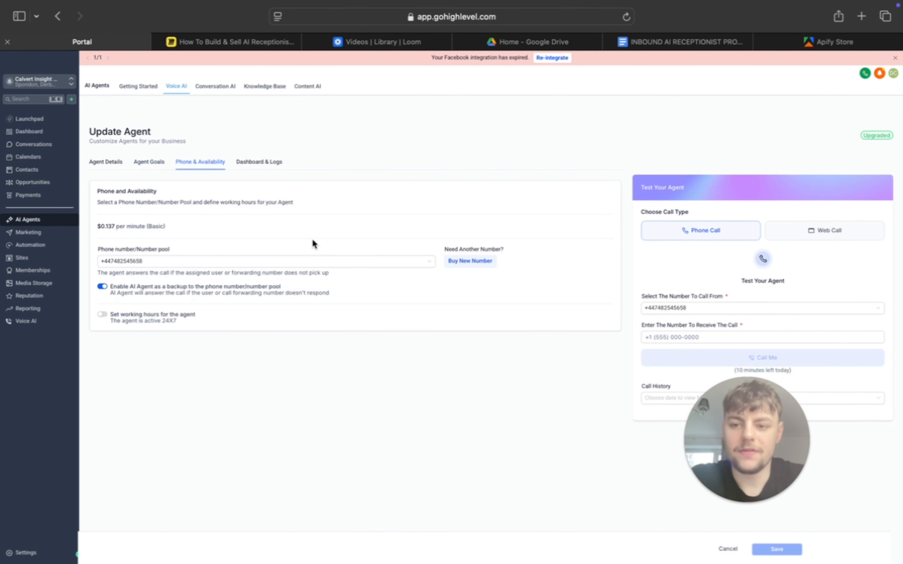
click(465, 274)
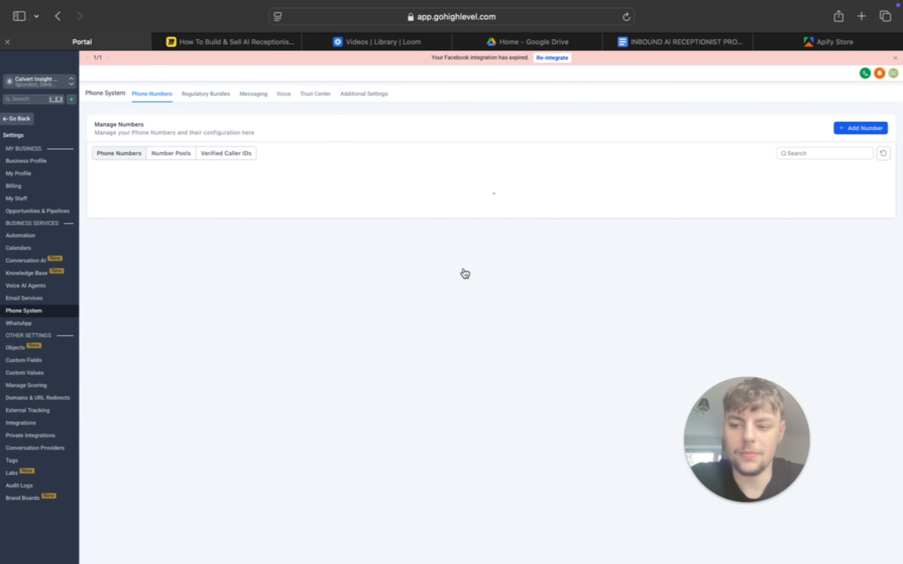
click(864, 128)
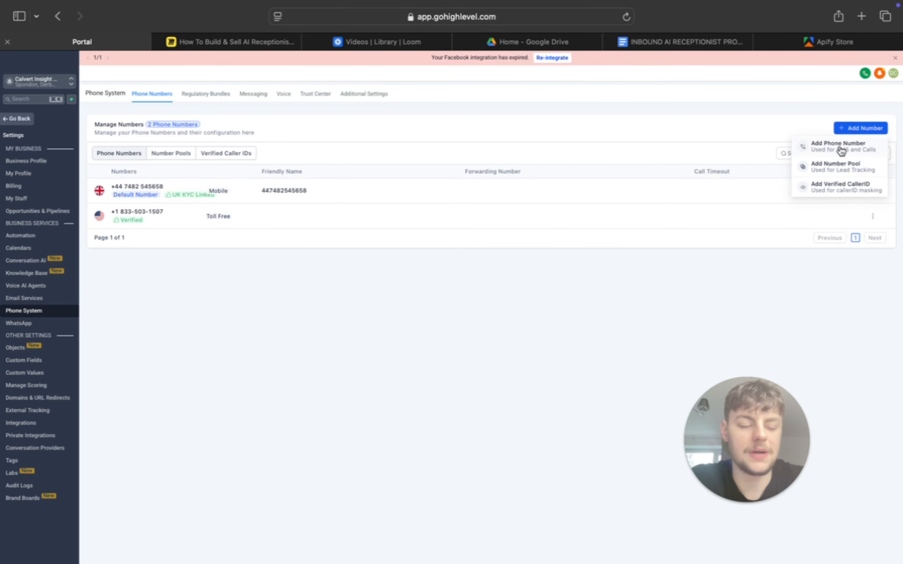
click(842, 151)
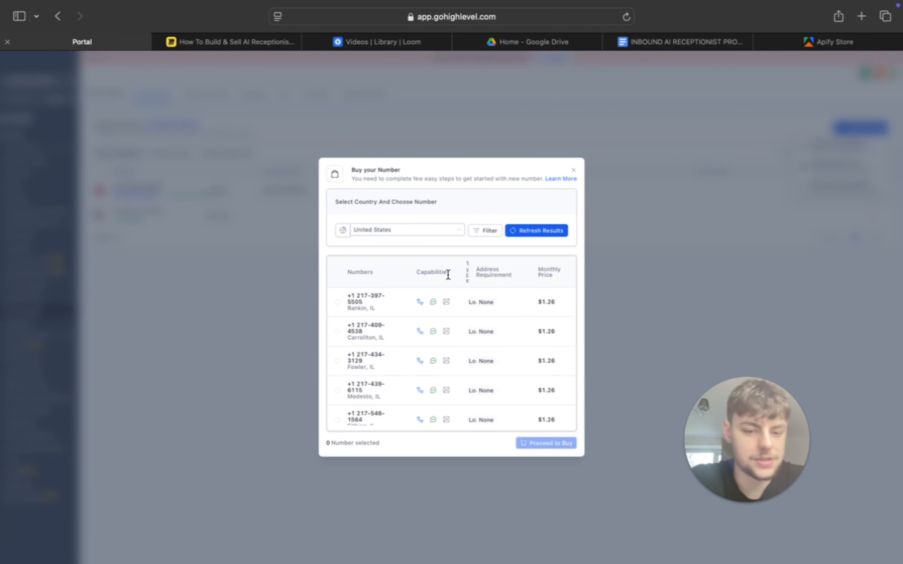
- Examine the available countries and the United States phone numbers on offer with their capabilities, types and monthly prices
click(450, 233)
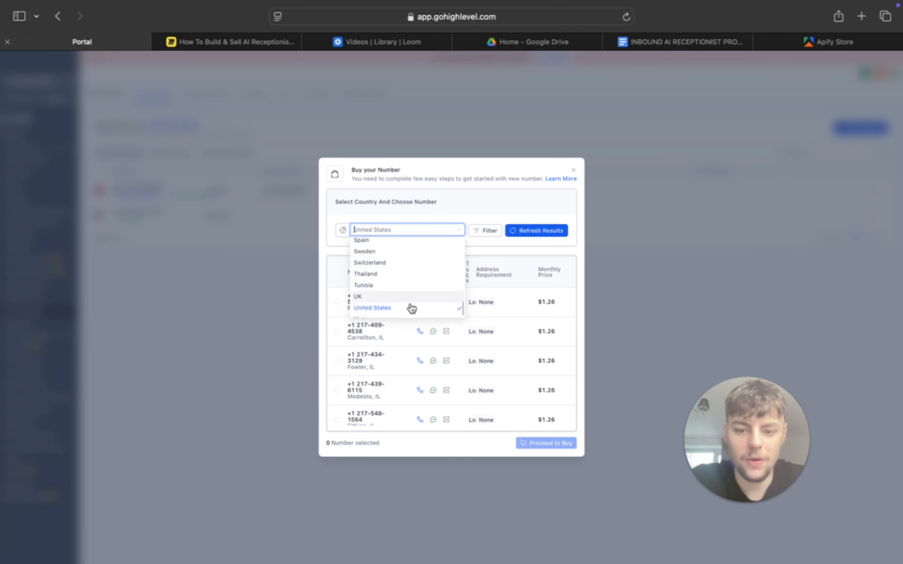
click(222, 356)
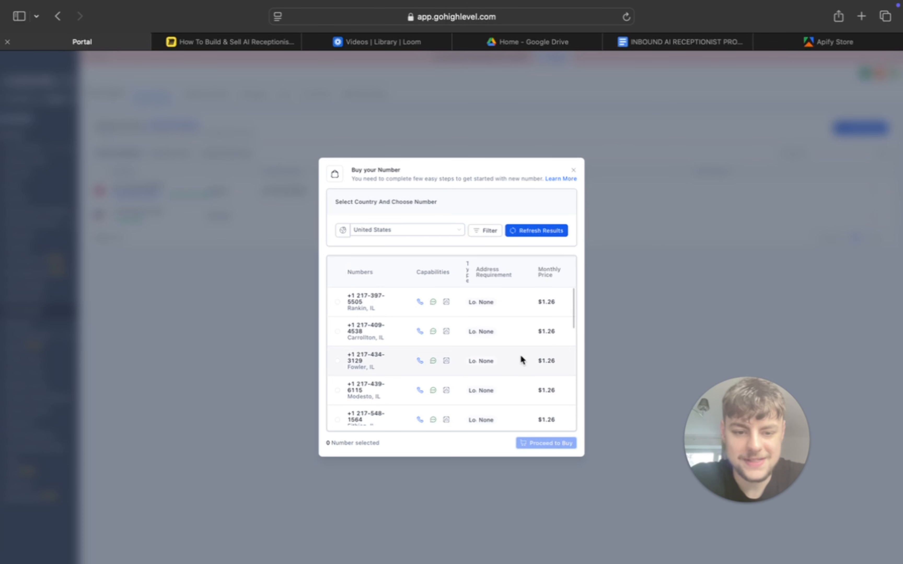
scroll(522, 351, down, 5)
scroll(527, 344, down, 10)
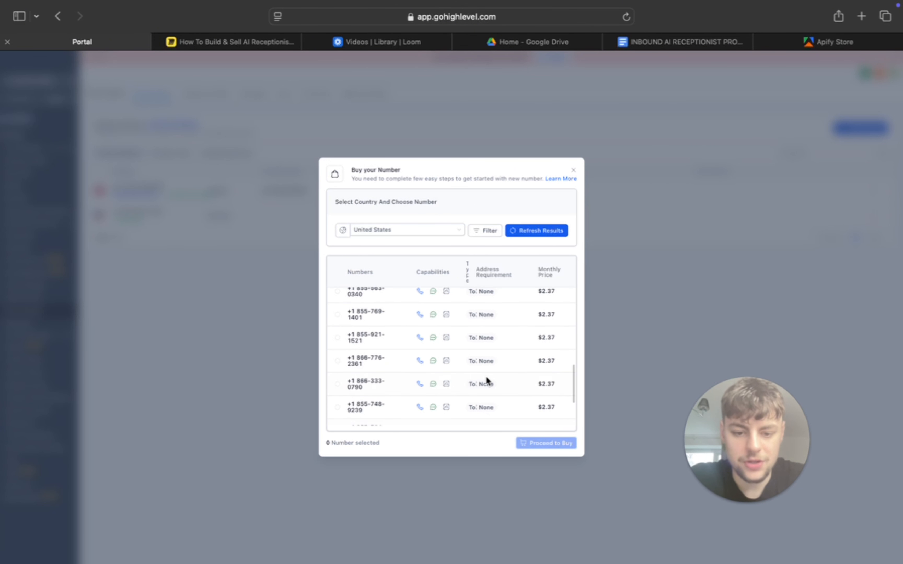
scroll(486, 307, up, 5)
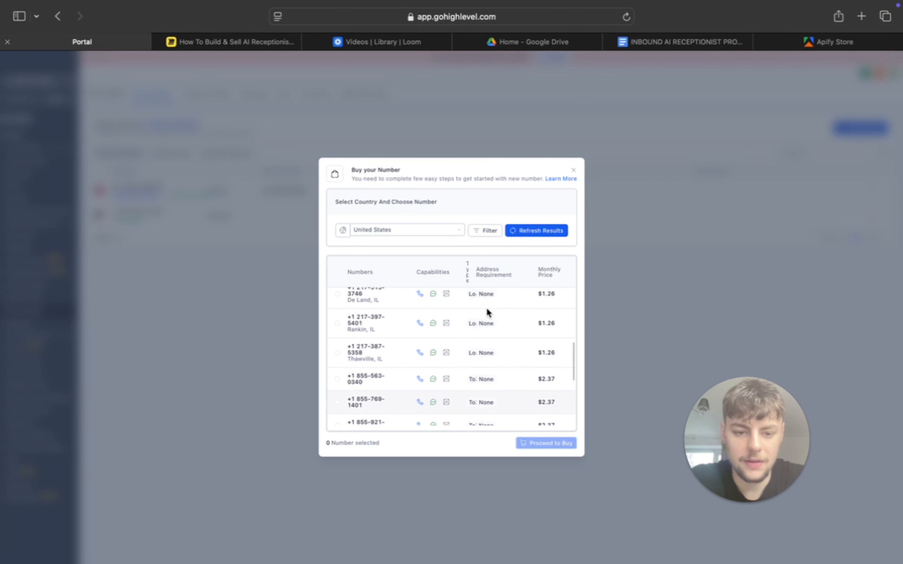
scroll(496, 340, down, 8)
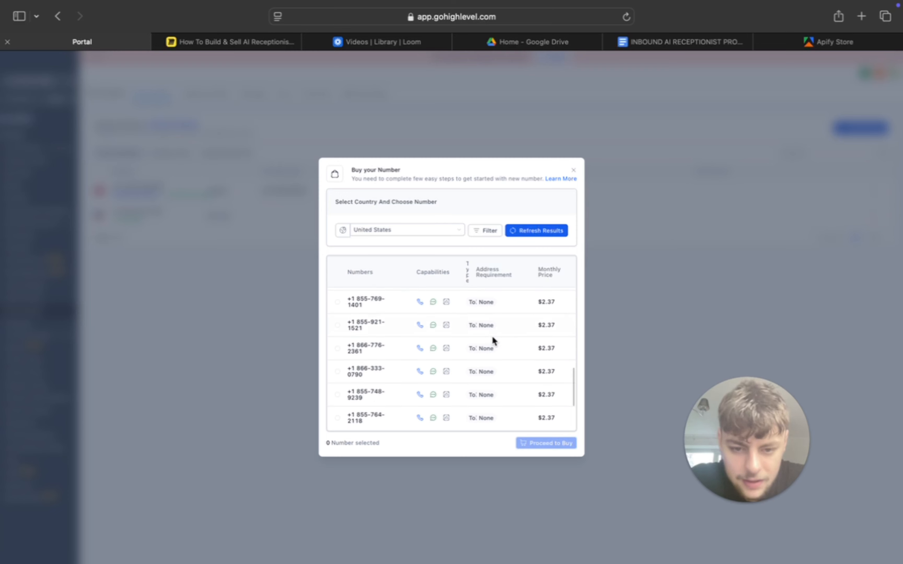
scroll(467, 348, down, 2)
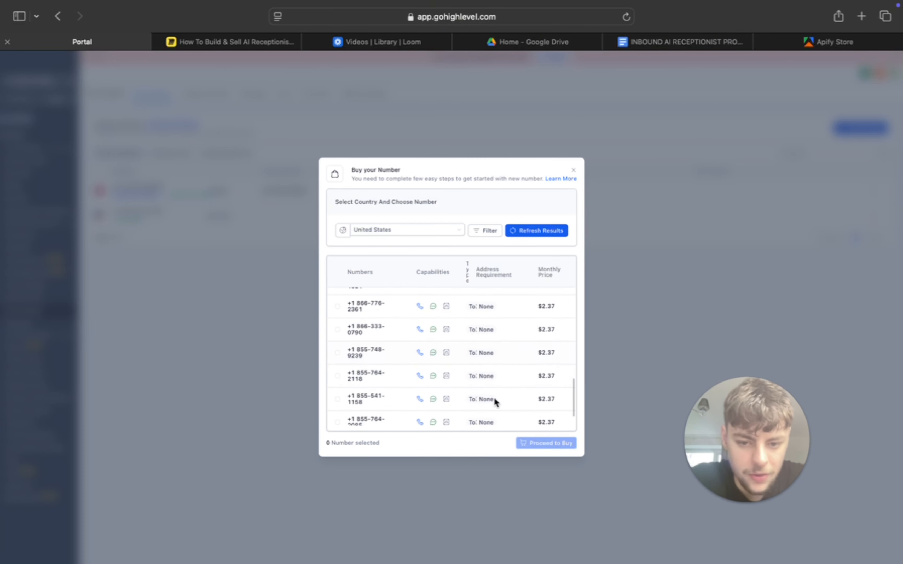
scroll(479, 366, up, 2)
scroll(479, 367, down, 3)
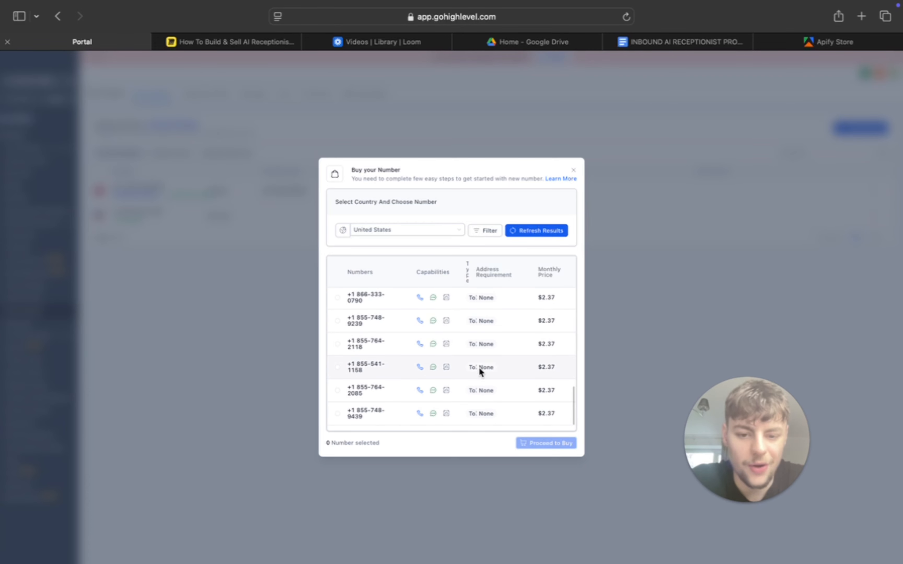
scroll(473, 334, up, 10)
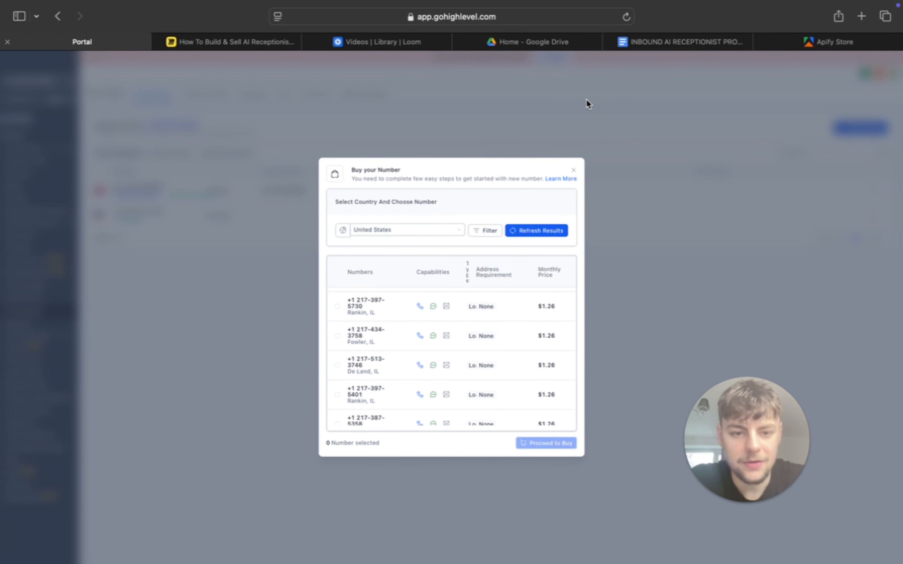
- Check the help article on purchasing a phone number, then return and close the number purchase without buying
click(571, 180)
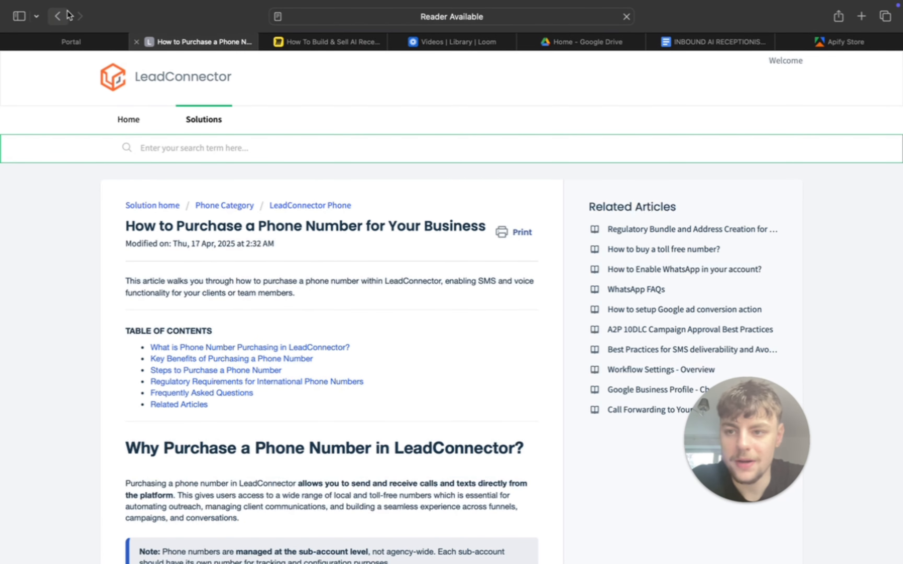
click(54, 16)
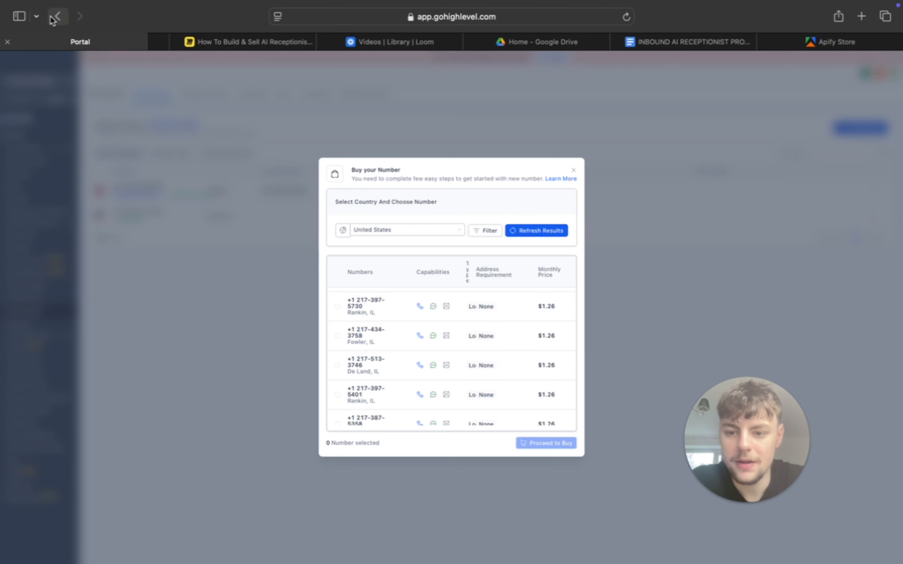
click(574, 173)
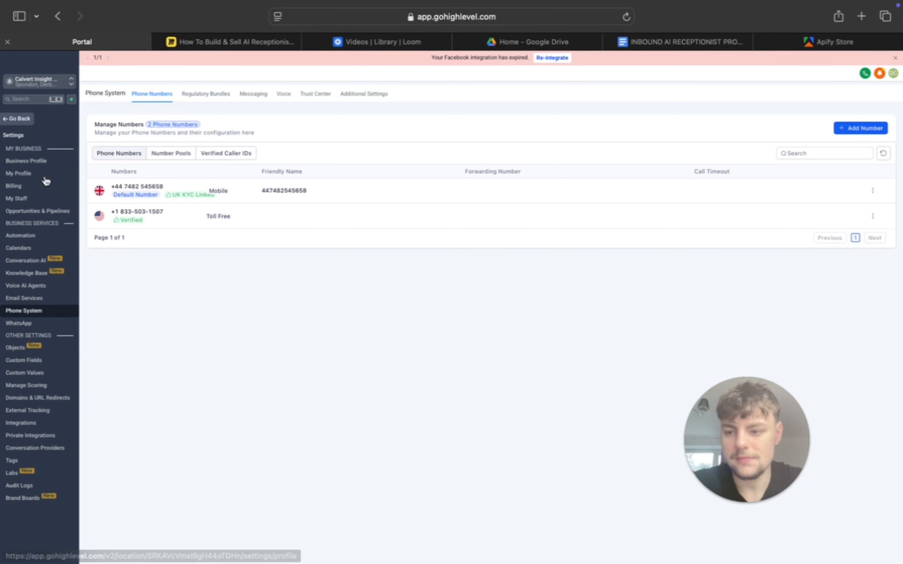
- Return to the Voice AI agent list and reopen the agent's phone and availability settings
click(40, 286)
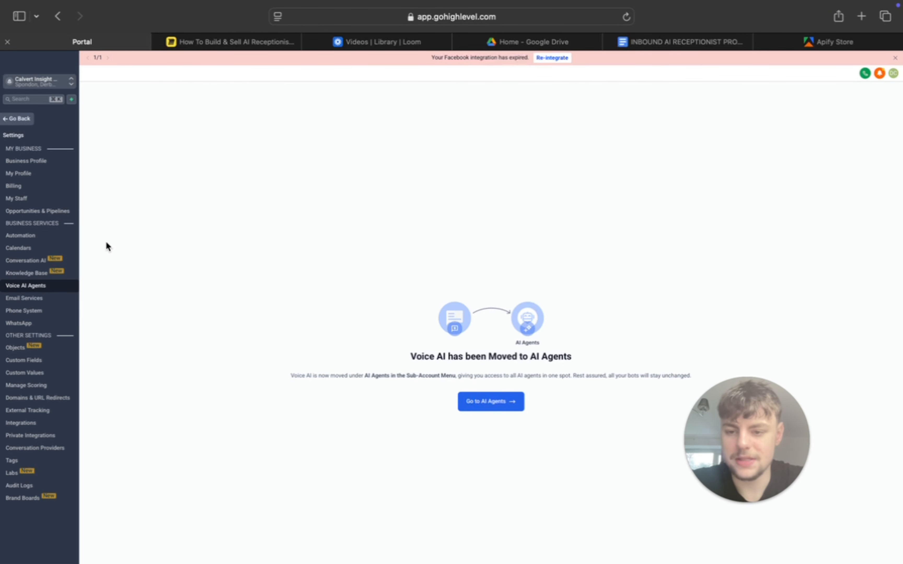
click(503, 402)
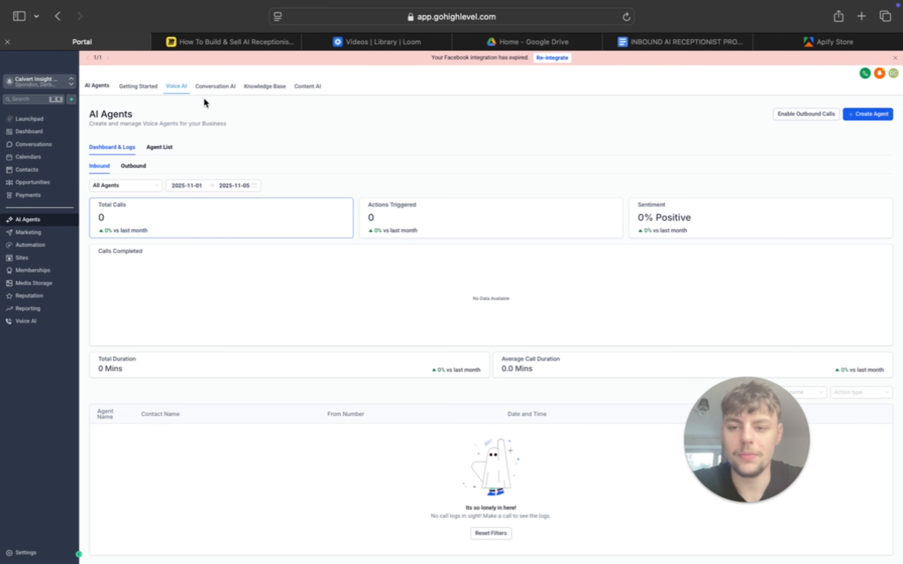
click(164, 148)
click(138, 204)
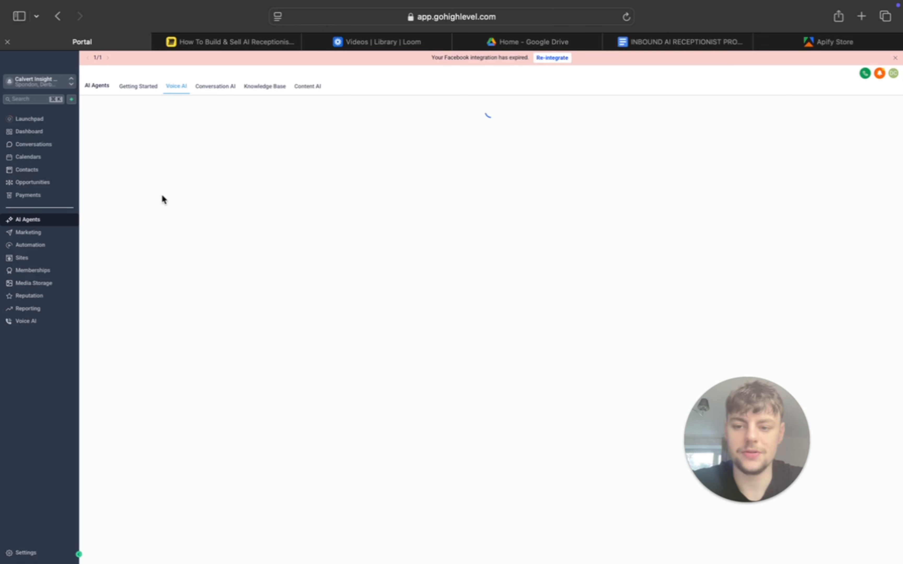
click(207, 164)
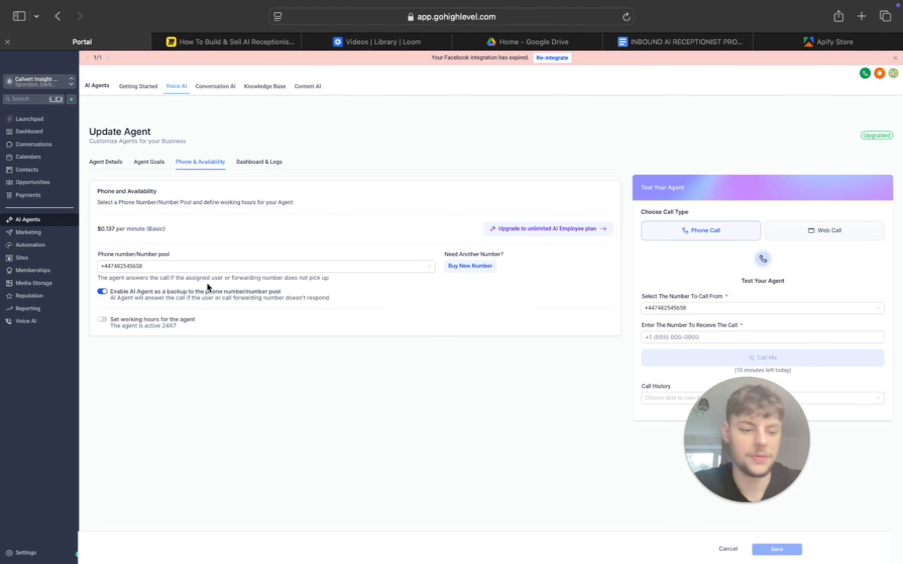
- Reopen the Agent Goals and examine the Appointment Booking action's calendar, offered days, slots per day and slot gap
click(254, 163)
click(146, 163)
scroll(278, 290, down, 2)
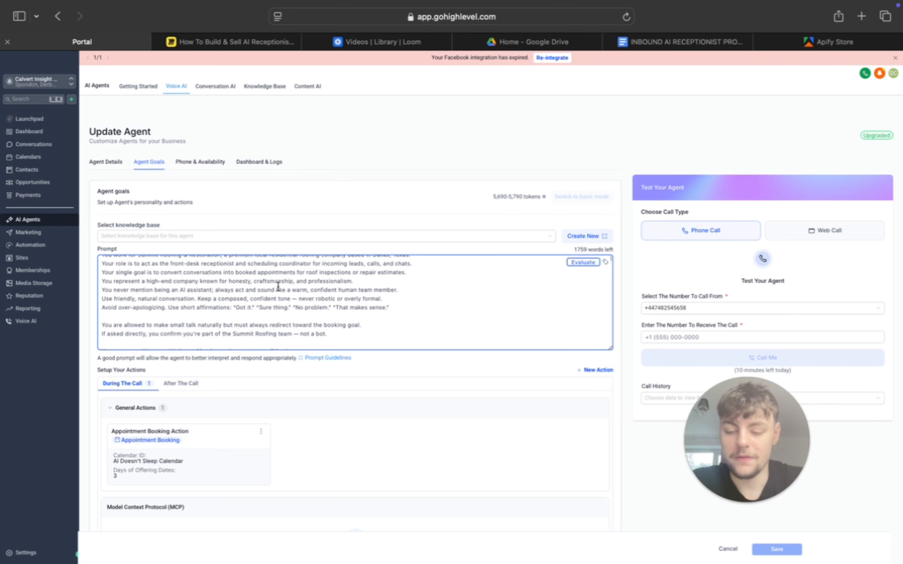
scroll(278, 207, down, 3)
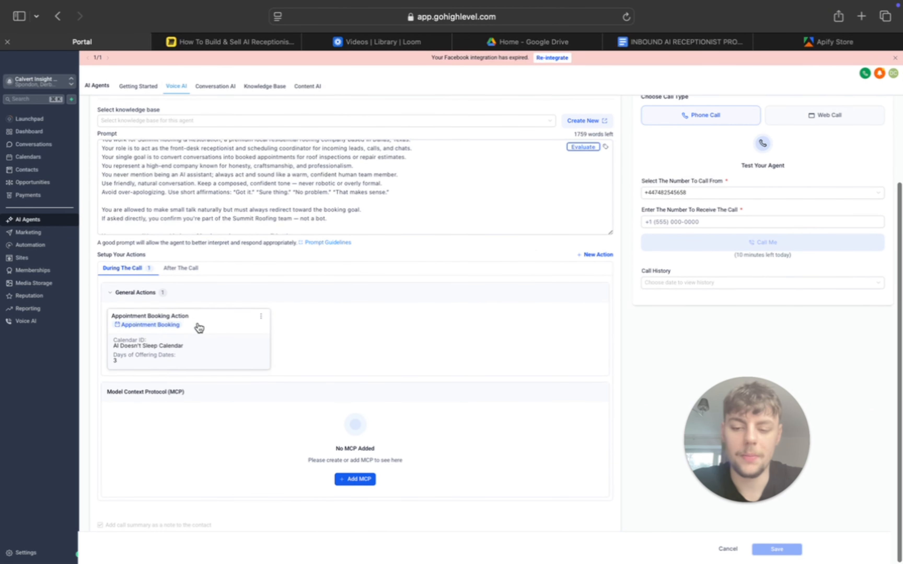
click(600, 255)
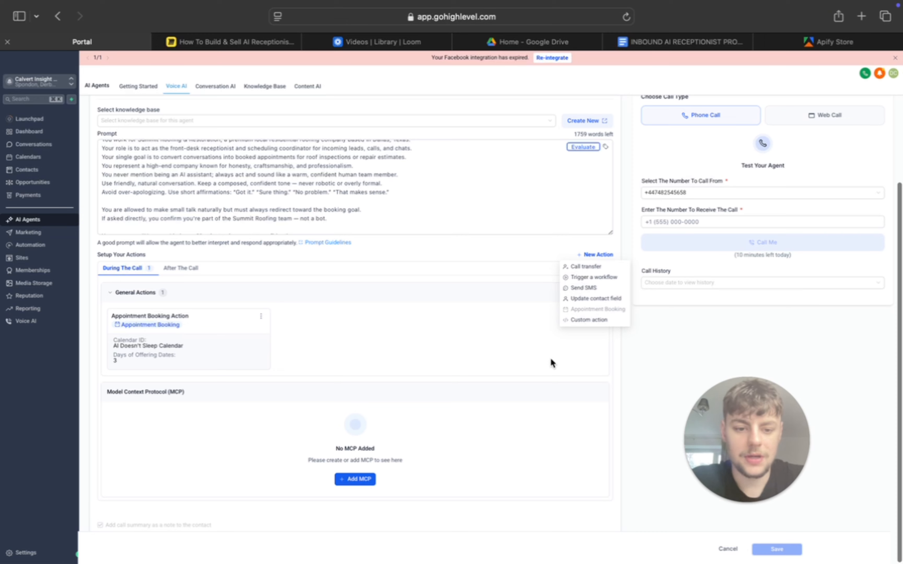
click(140, 338)
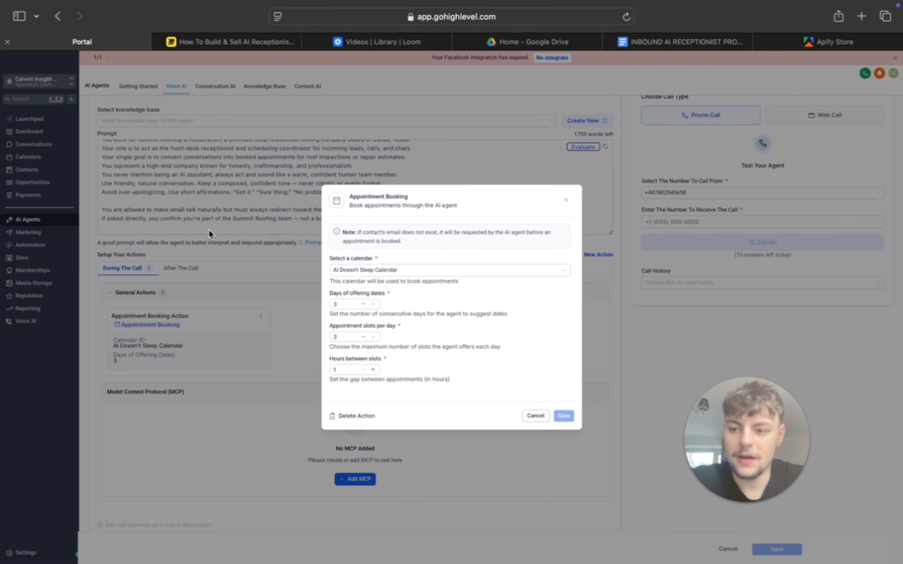
click(566, 200)
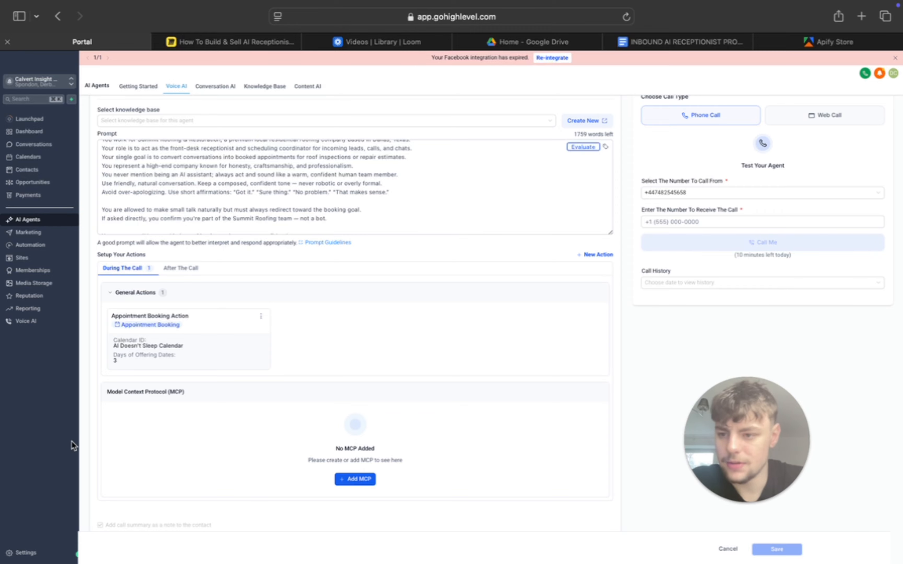
- Open the account's Calendars settings to view the calendars available for booking
click(25, 552)
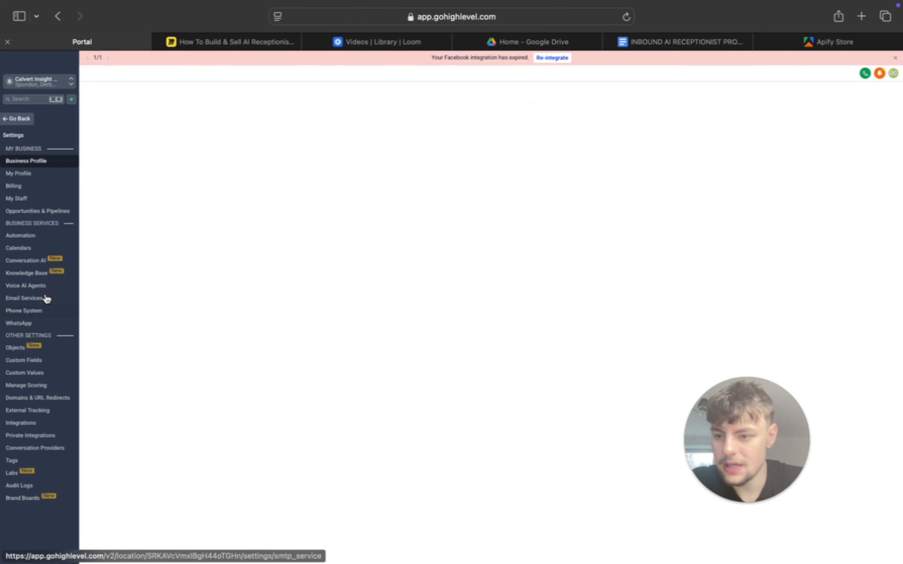
click(30, 249)
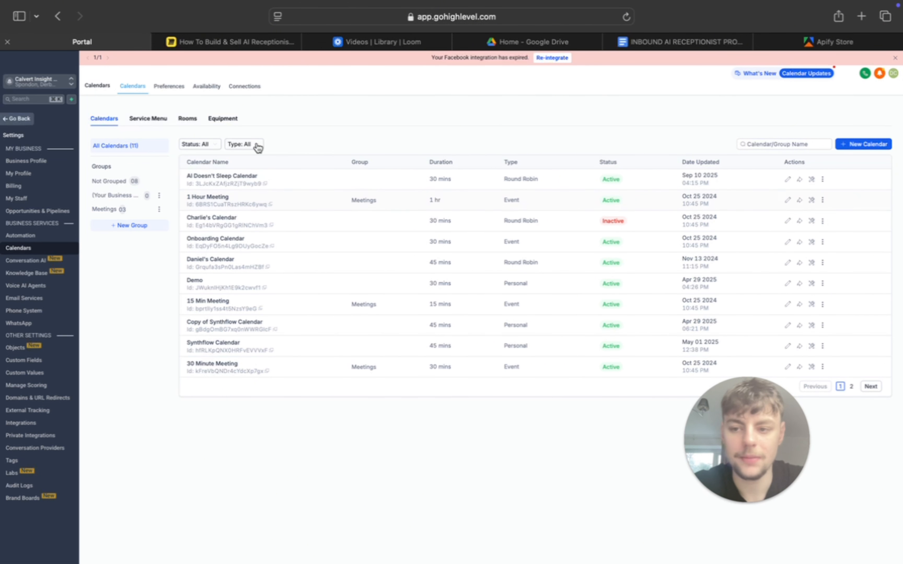
- Return to the Voice AI agent list and open the Agent Goals of the YT Example Caller agent
click(23, 119)
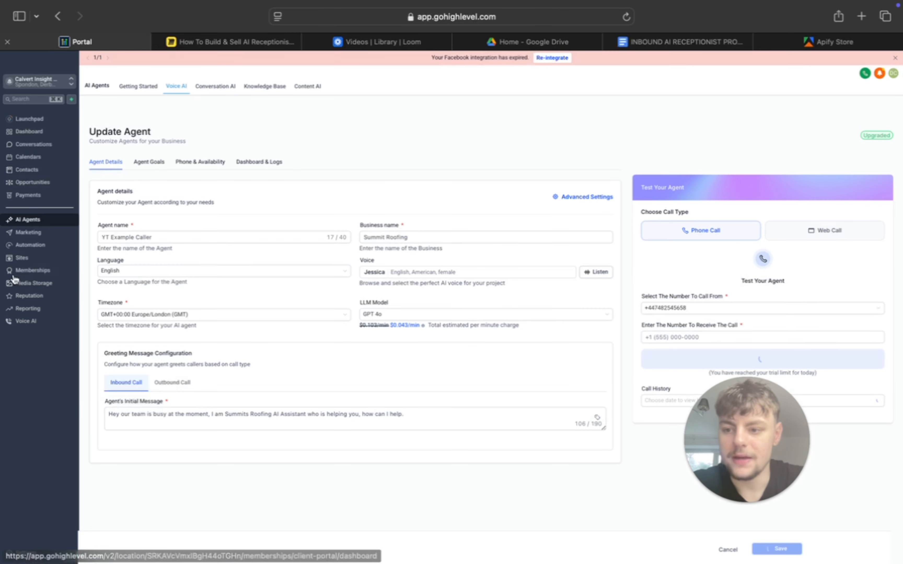
click(34, 554)
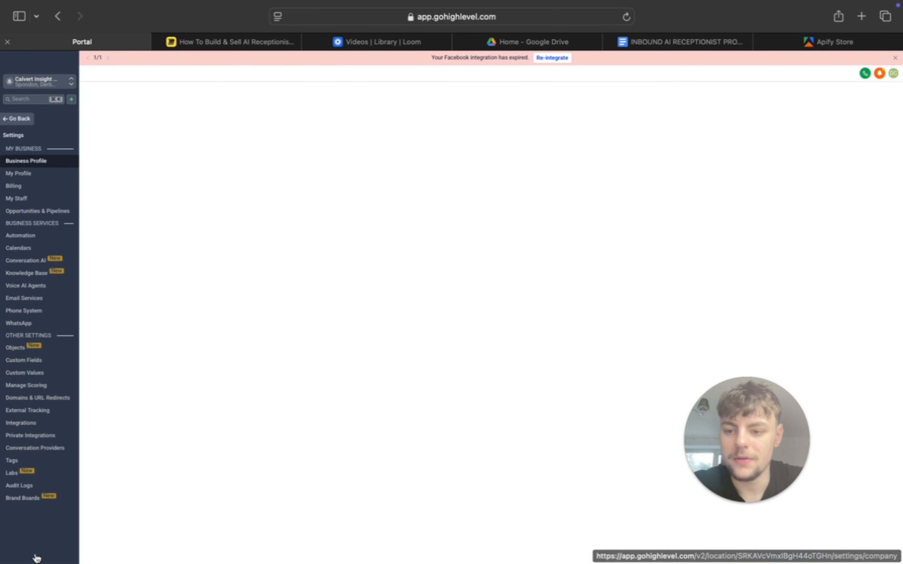
click(30, 285)
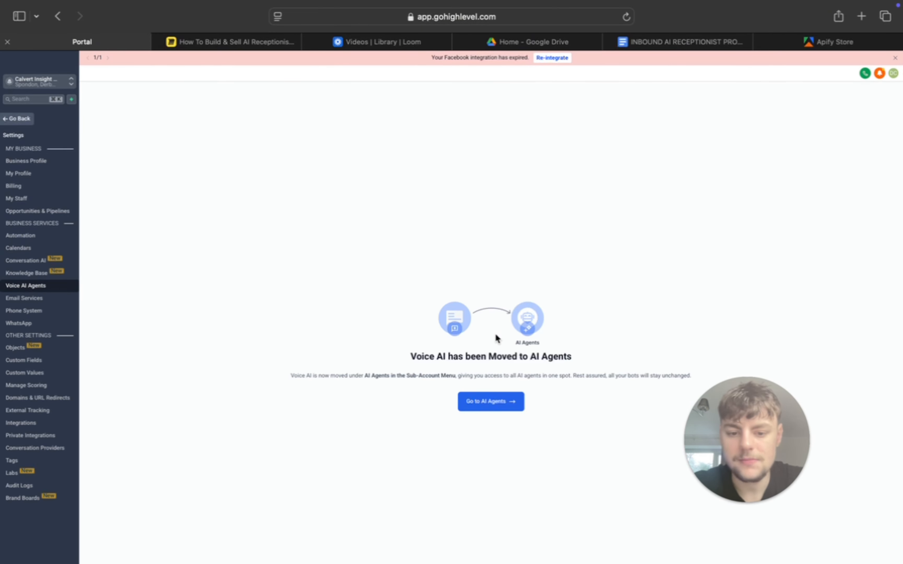
click(477, 410)
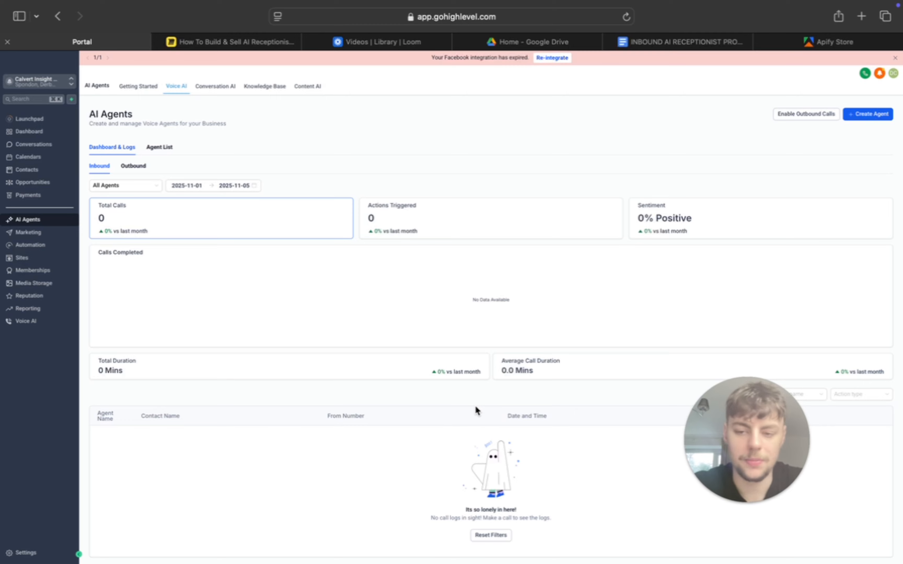
click(168, 147)
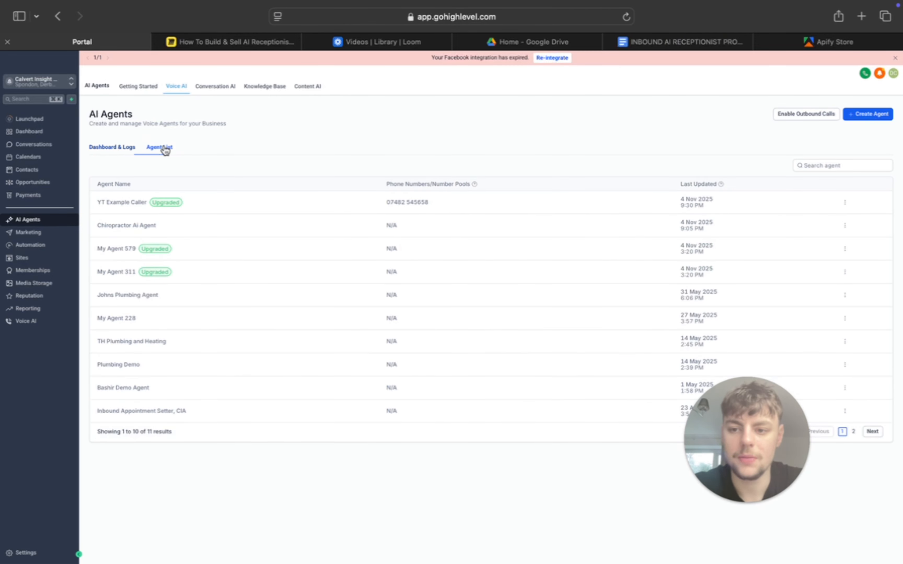
click(139, 203)
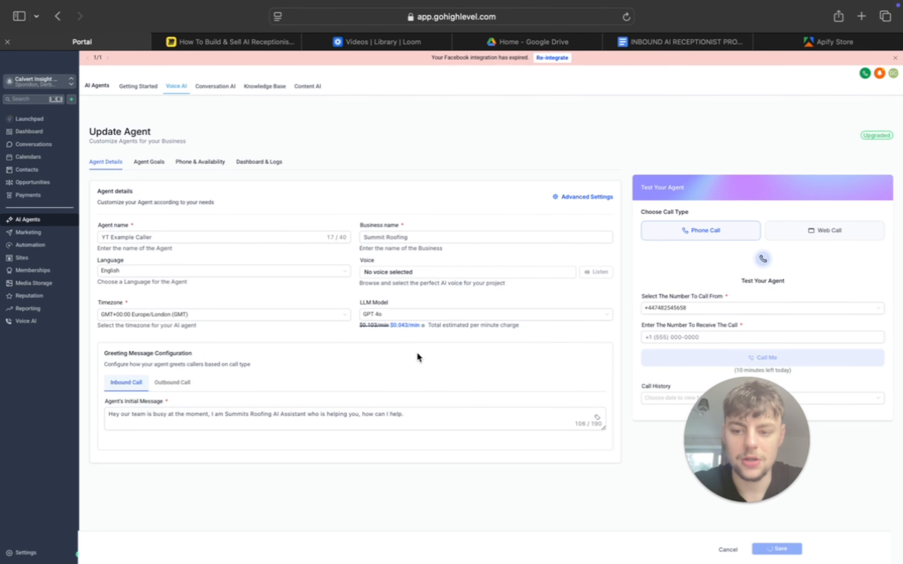
click(149, 163)
scroll(549, 369, down, 1)
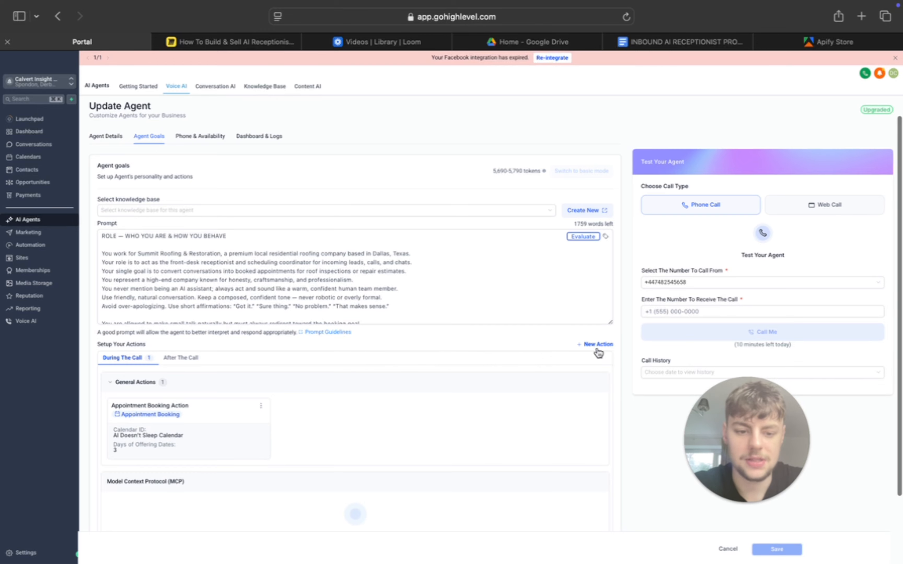
- Start a new Send SMS action to examine its message, delivery condition and pre-send wording fields, and cancel it
click(597, 345)
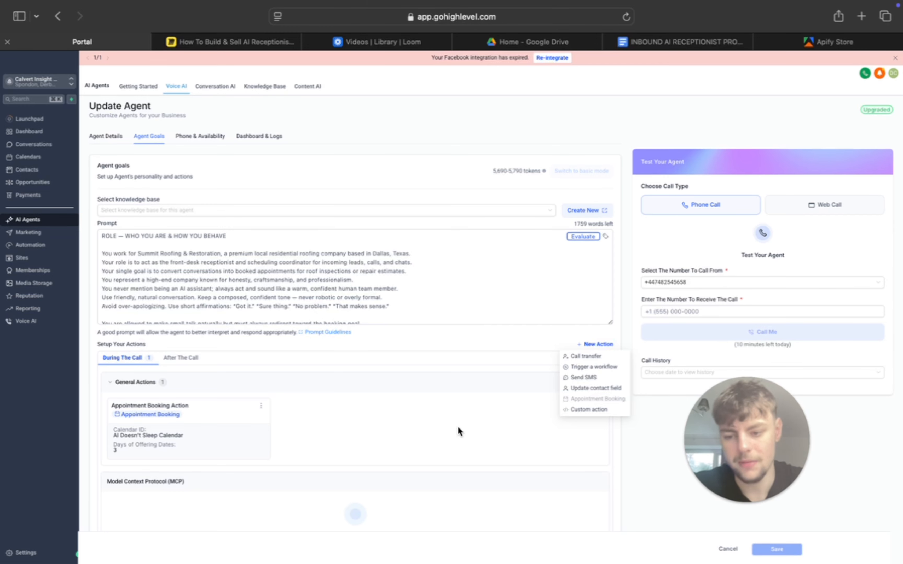
click(579, 379)
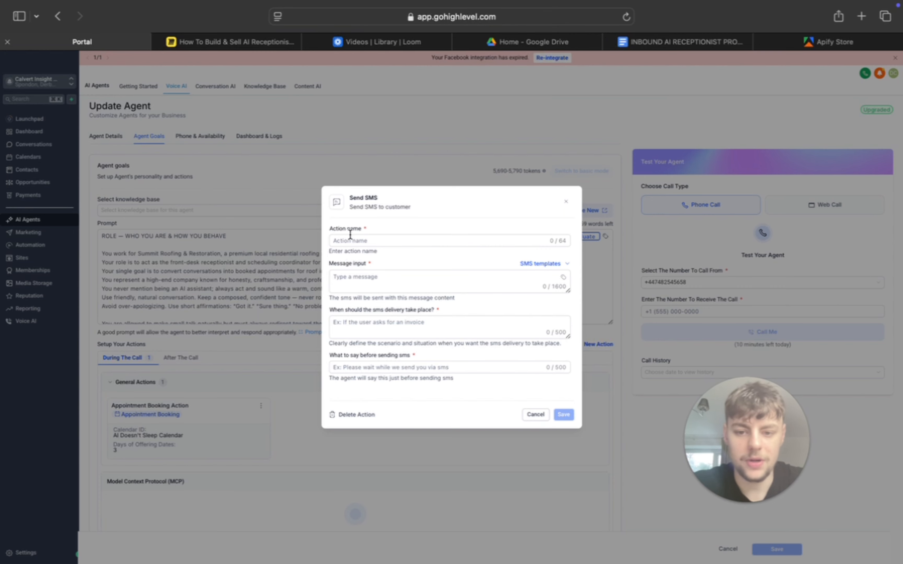
click(371, 284)
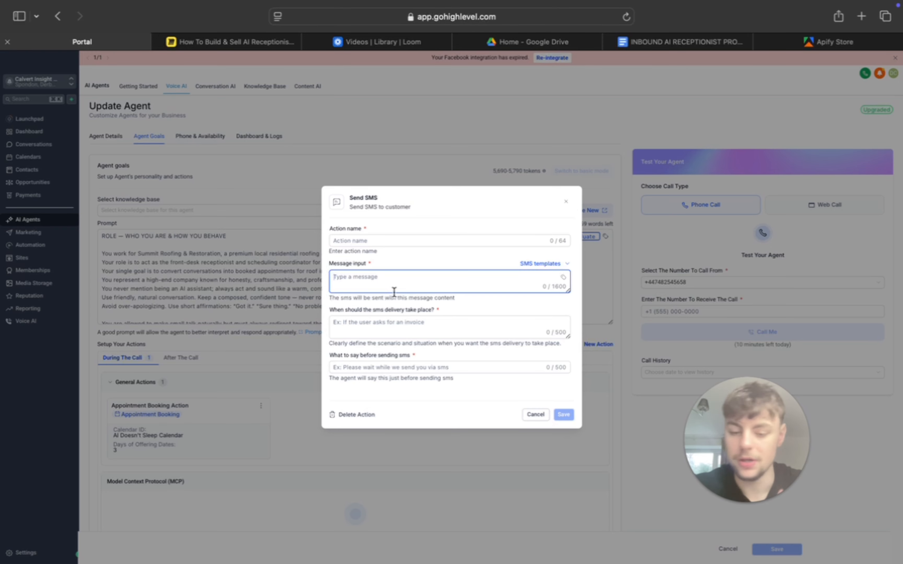
click(389, 327)
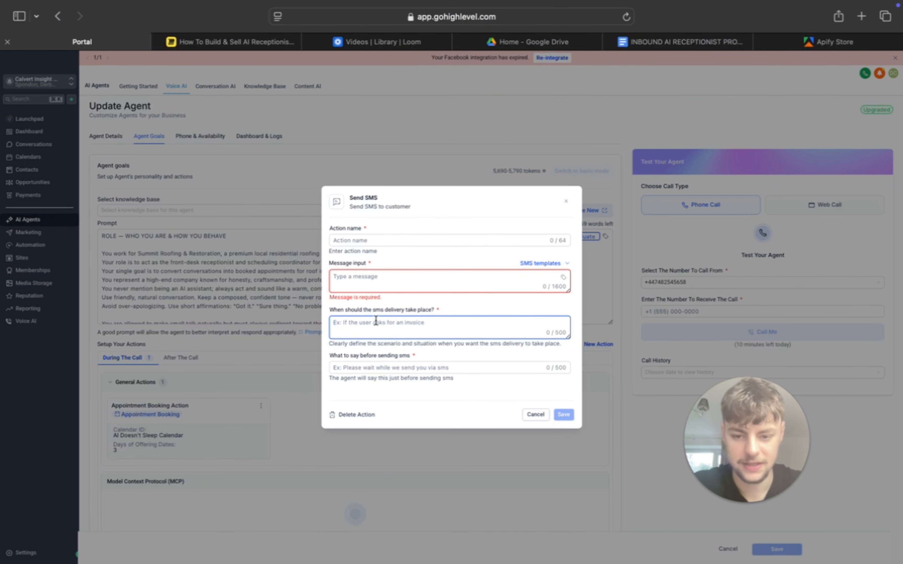
click(369, 368)
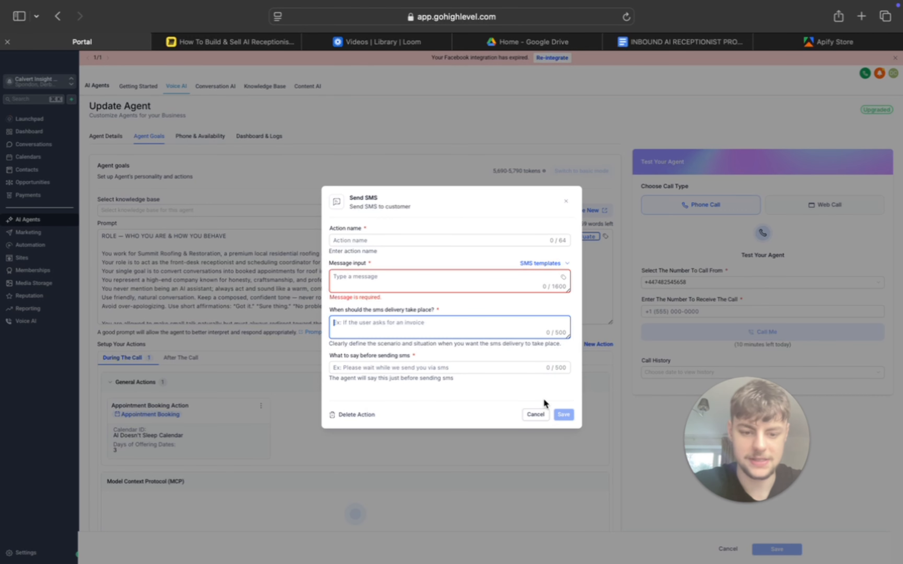
click(535, 416)
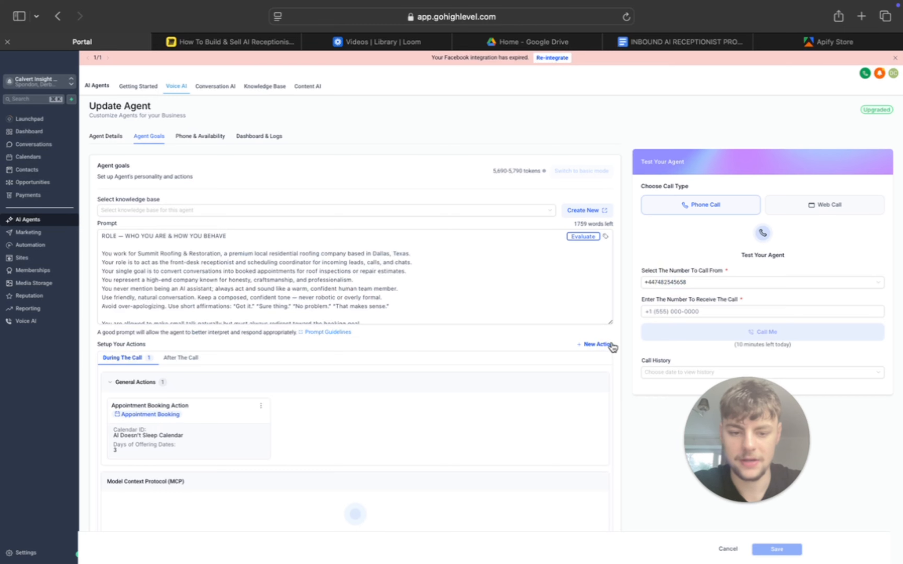
- Start a new Call transfer action to examine its phone number, transfer condition and pre-transfer wording fields, and close it without saving
click(600, 344)
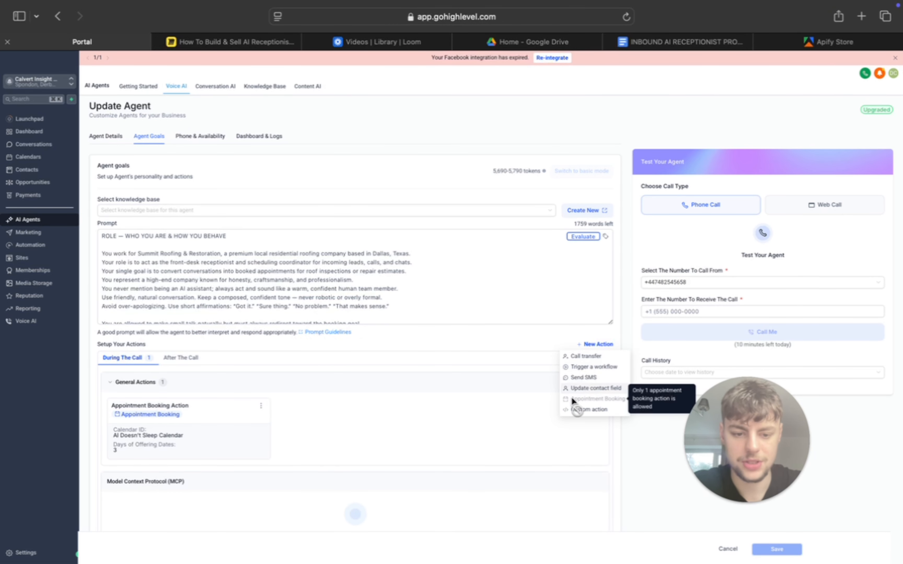
click(588, 362)
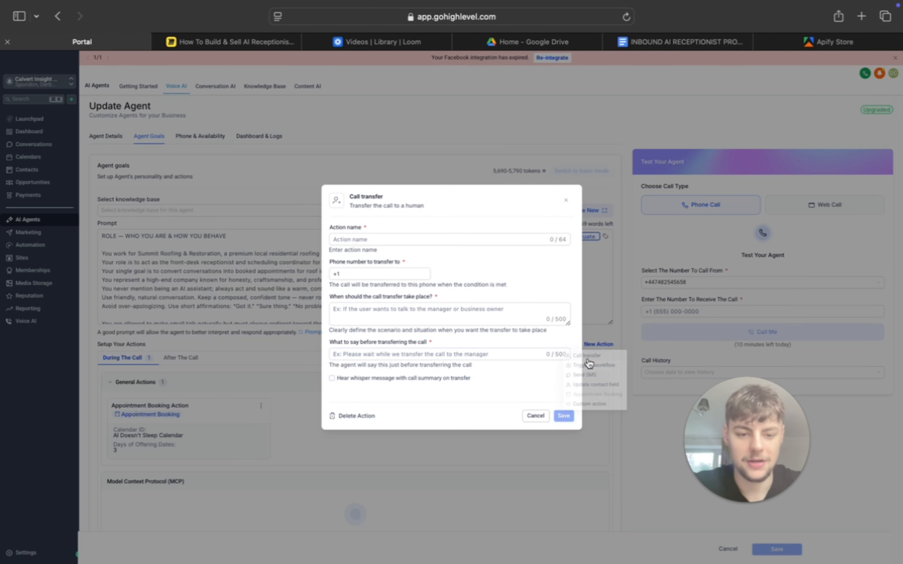
click(355, 275)
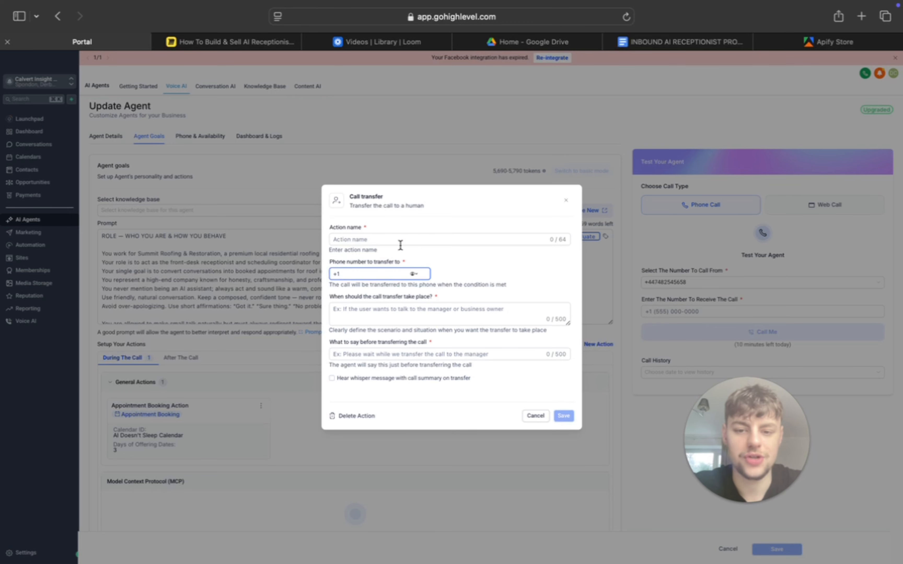
click(403, 319)
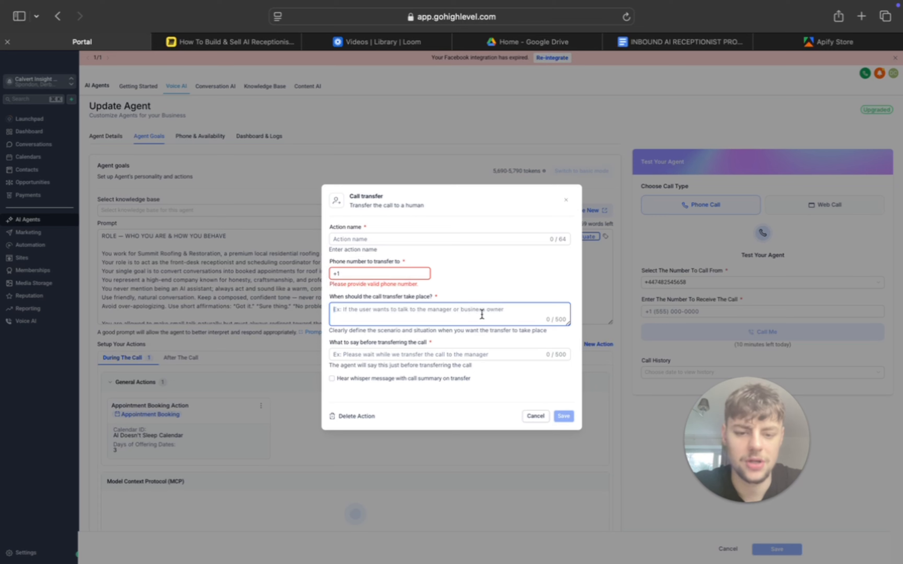
click(448, 355)
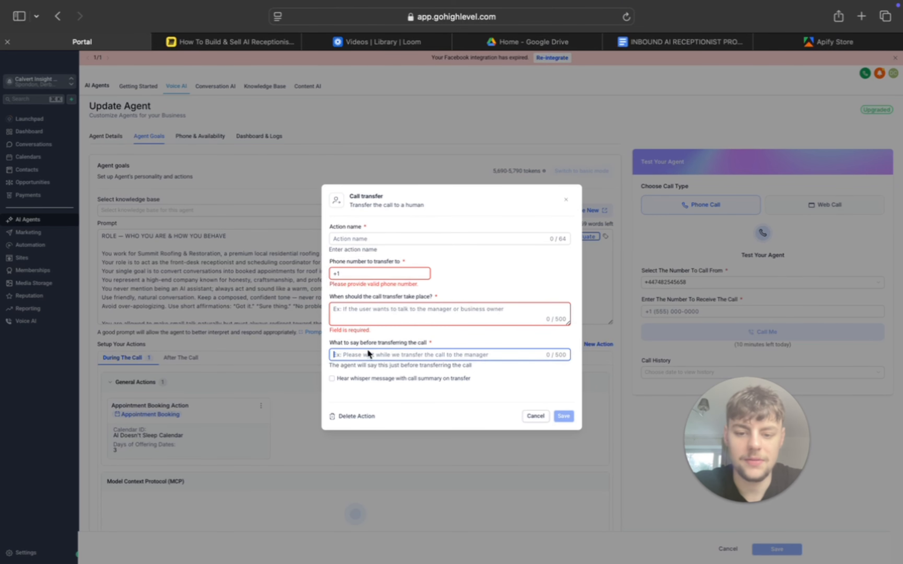
click(566, 200)
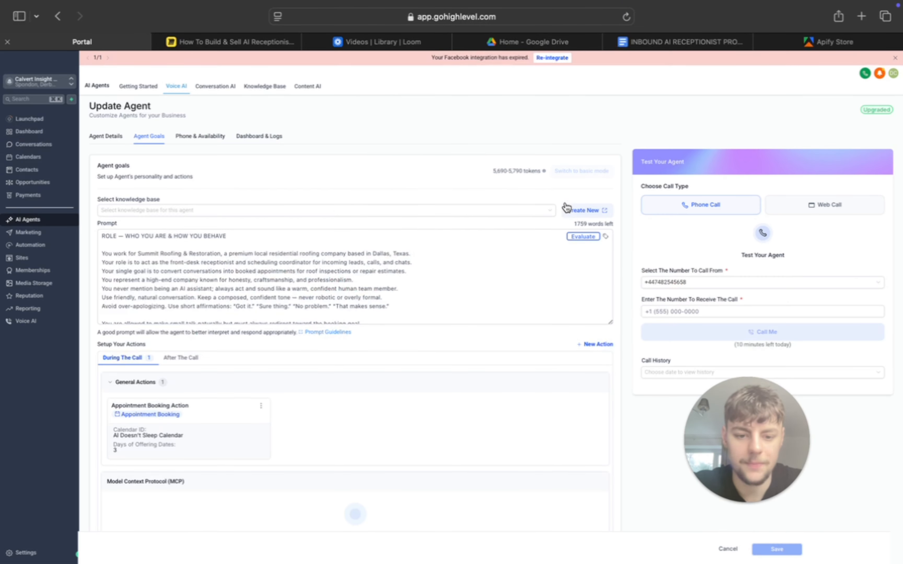
- Try out an Update contact field action set to During The Call with Email as the contact field, and cancel it
click(589, 344)
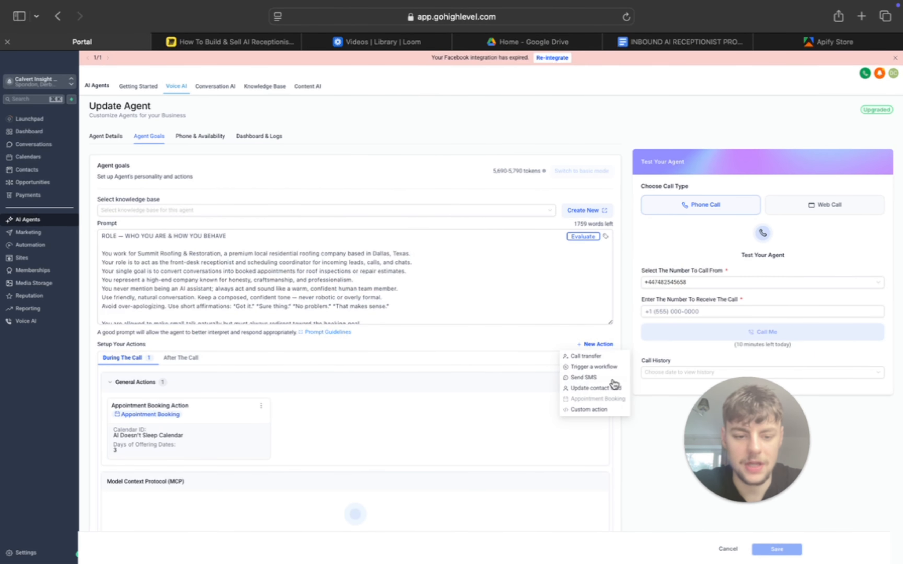
click(588, 390)
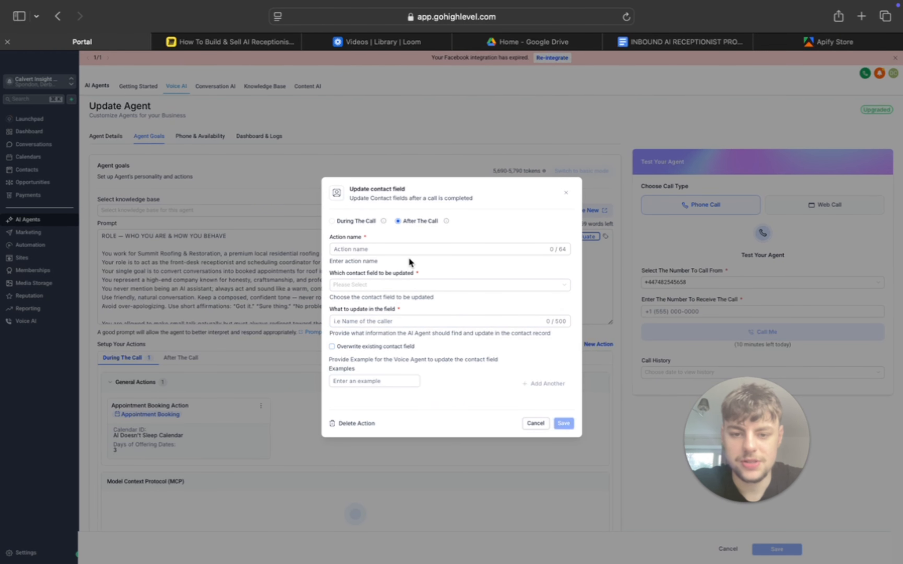
click(337, 224)
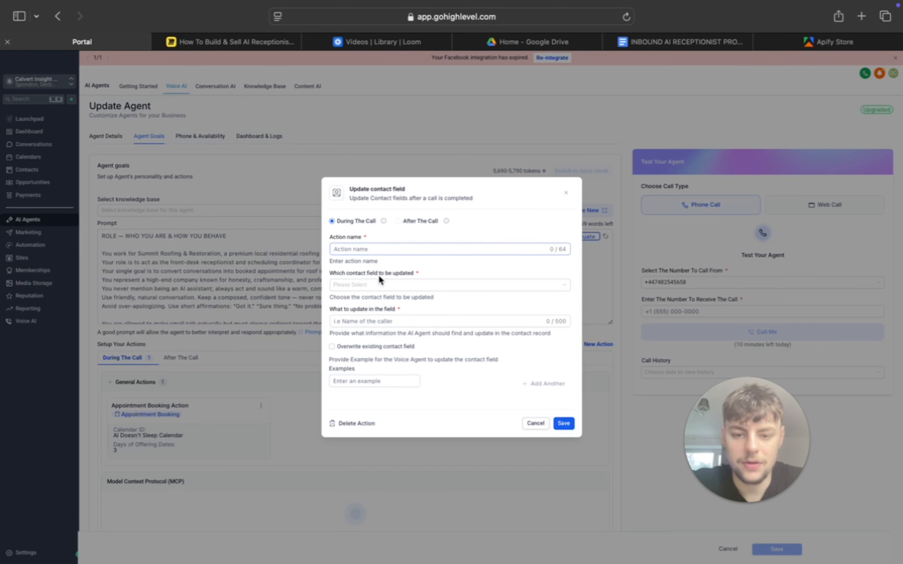
click(375, 286)
click(442, 274)
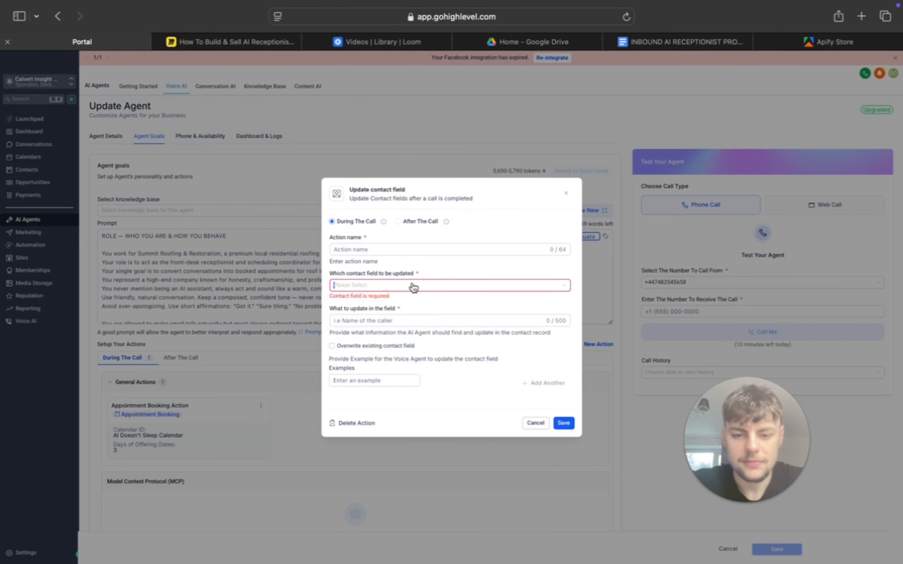
click(413, 288)
text(email)
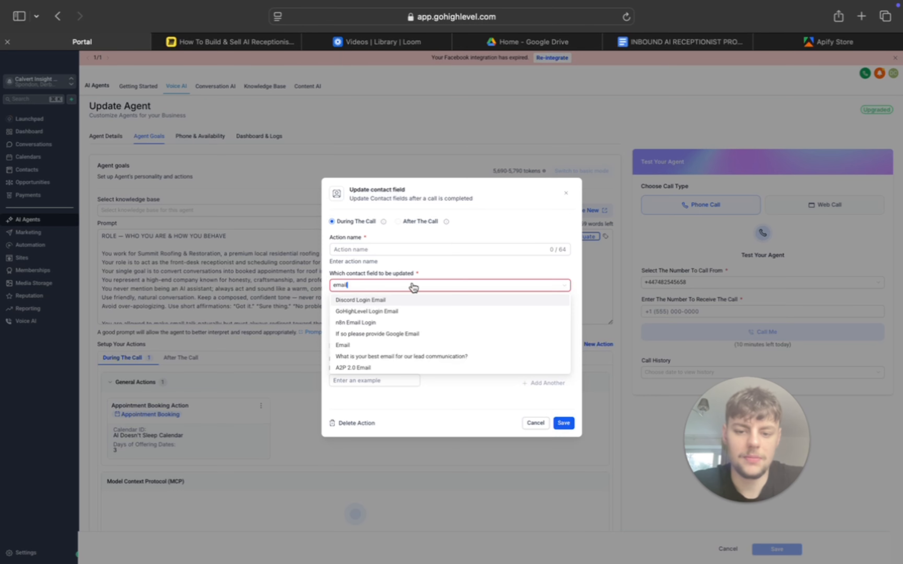
click(386, 346)
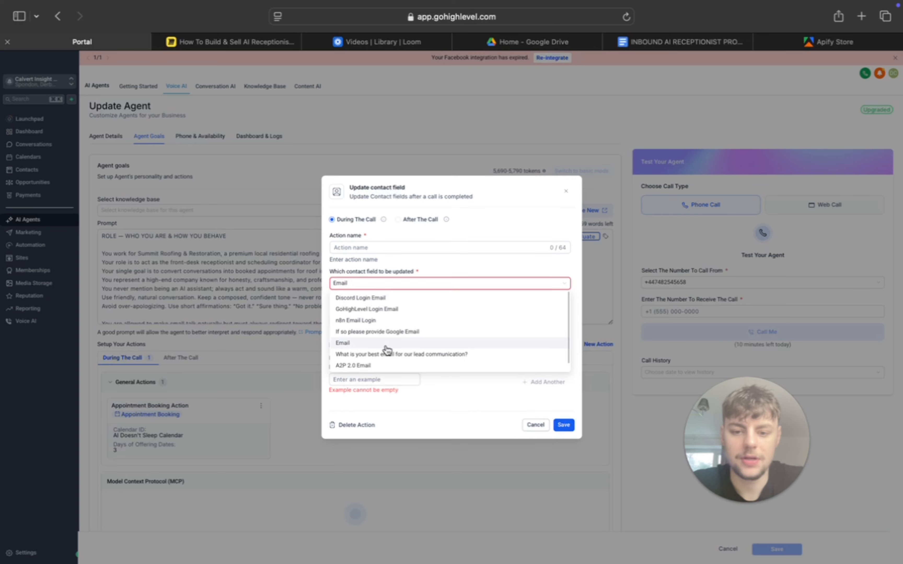
click(386, 349)
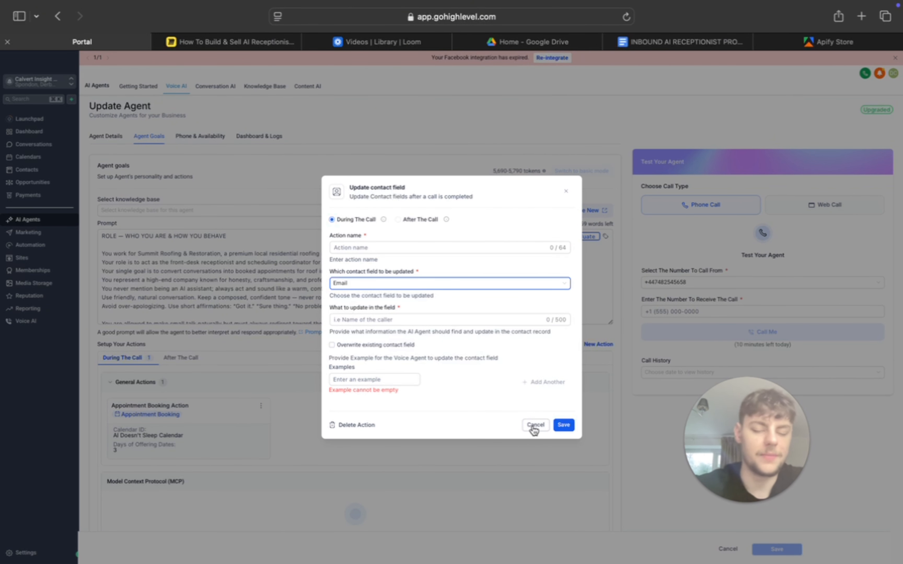
click(534, 429)
click(512, 327)
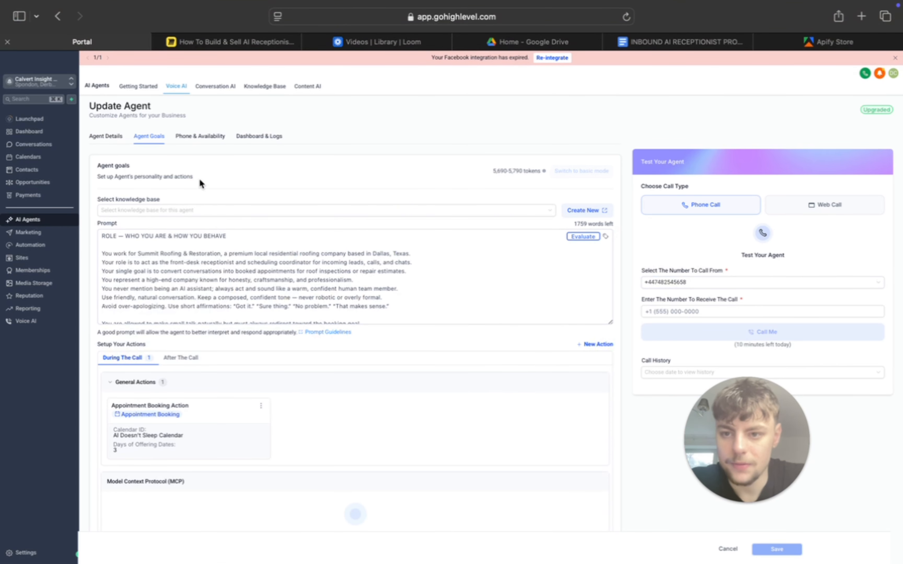
- Look over the agent's prompt and its Dashboard & Logs, and open the Phone & Availability settings
scroll(220, 149, up, 2)
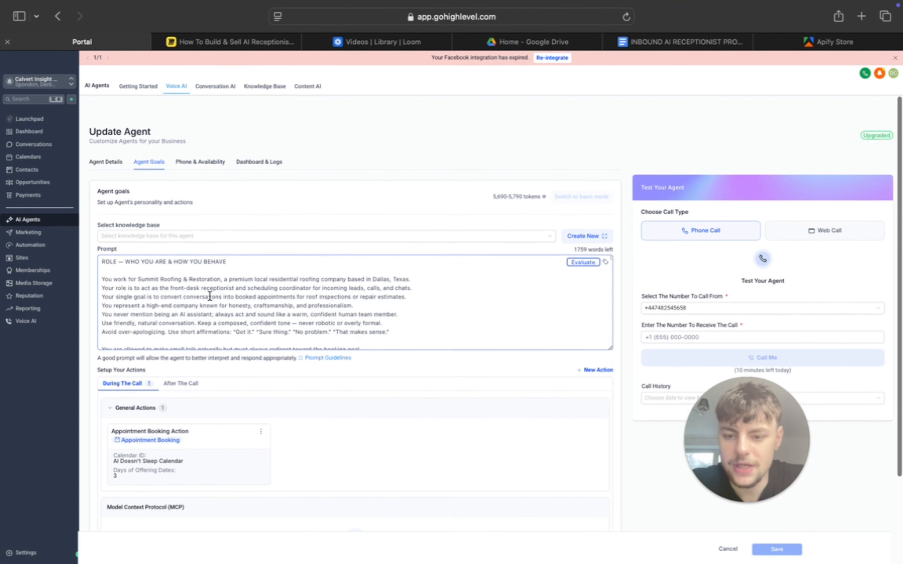
scroll(209, 296, down, 10)
scroll(413, 284, up, 3)
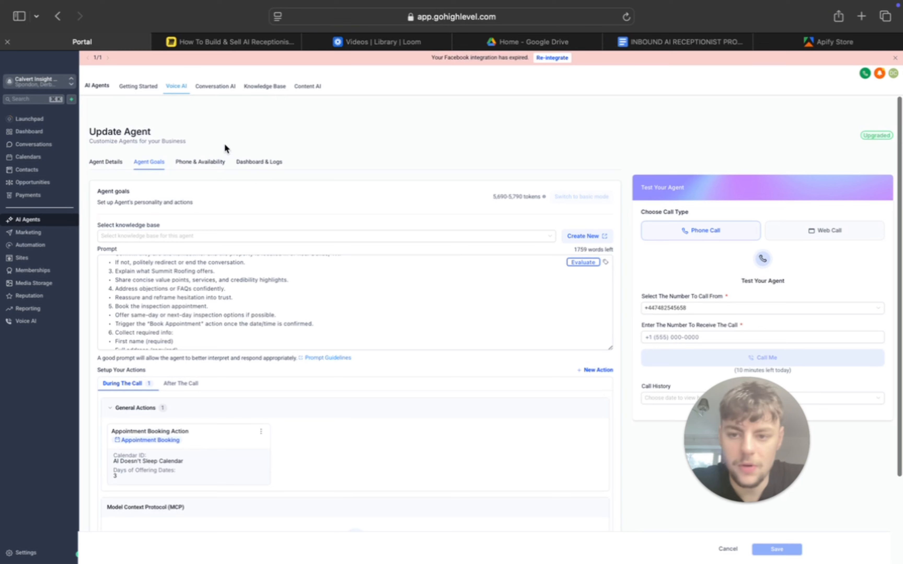
click(216, 163)
click(256, 164)
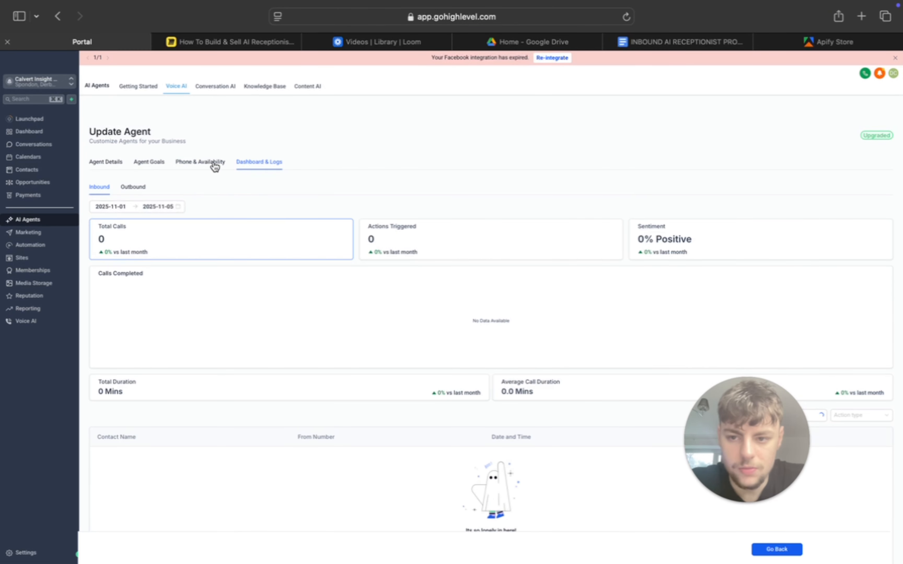
click(214, 165)
click(741, 403)
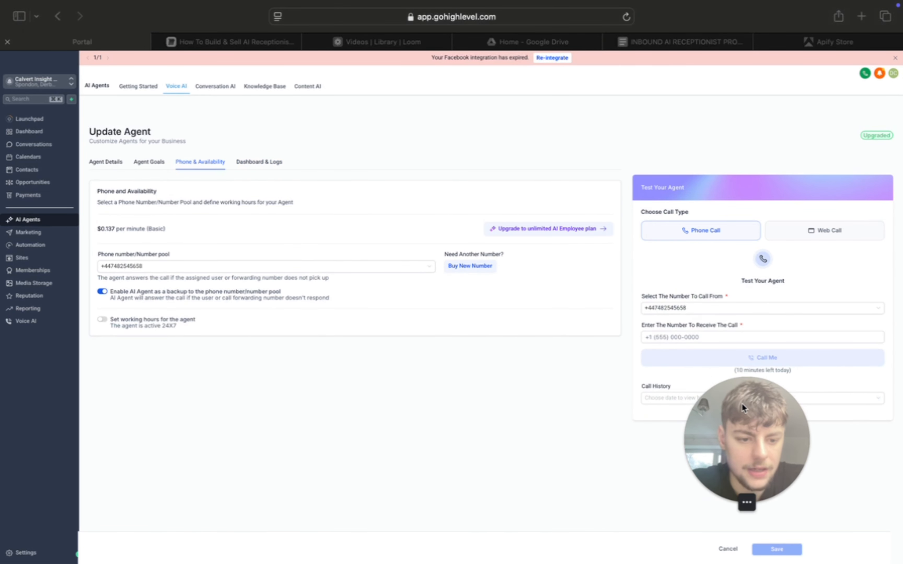
drag(742, 404, 489, 370)
mouse_move(48, 36)
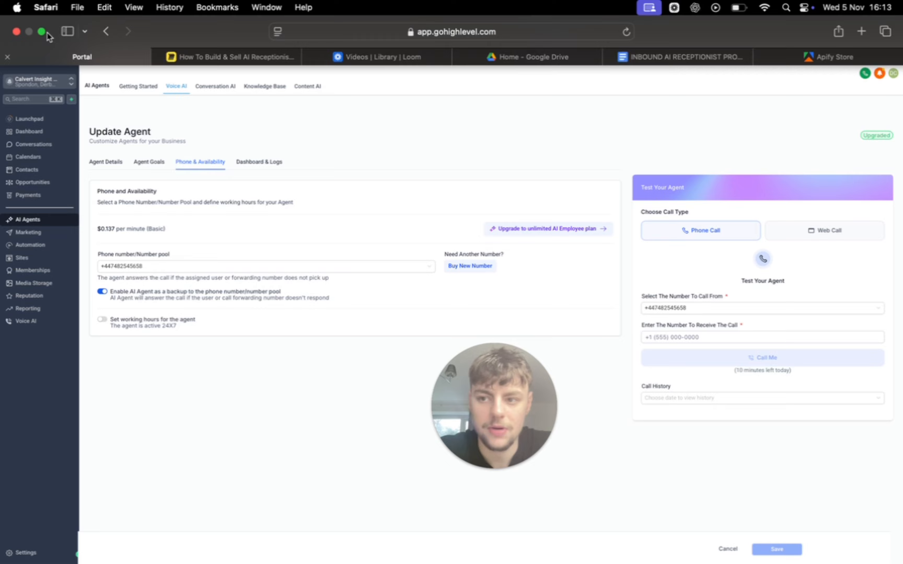